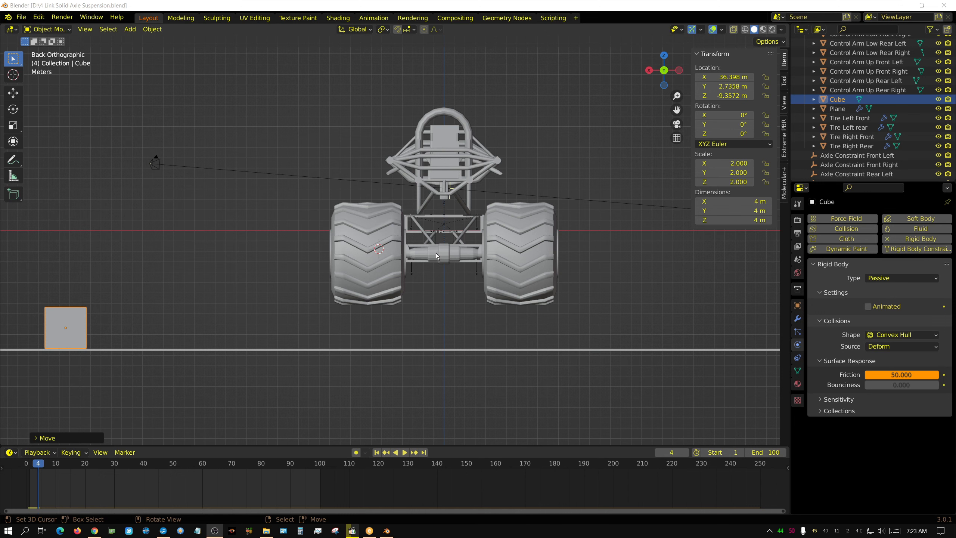
# Examine the truck's four-link brace, control arms and rear axle from several angles and from the back
pyautogui.moveTo(433, 256); pyautogui.dragTo(521, 341, button='middle')
pyautogui.keyDown('shift'); pyautogui.moveTo(369, 309); pyautogui.dragTo(478, 350, button='middle'); pyautogui.keyUp('shift')
pyautogui.click(547, 285)
pyautogui.moveTo(569, 385); pyautogui.dragTo(670, 385, button='middle')
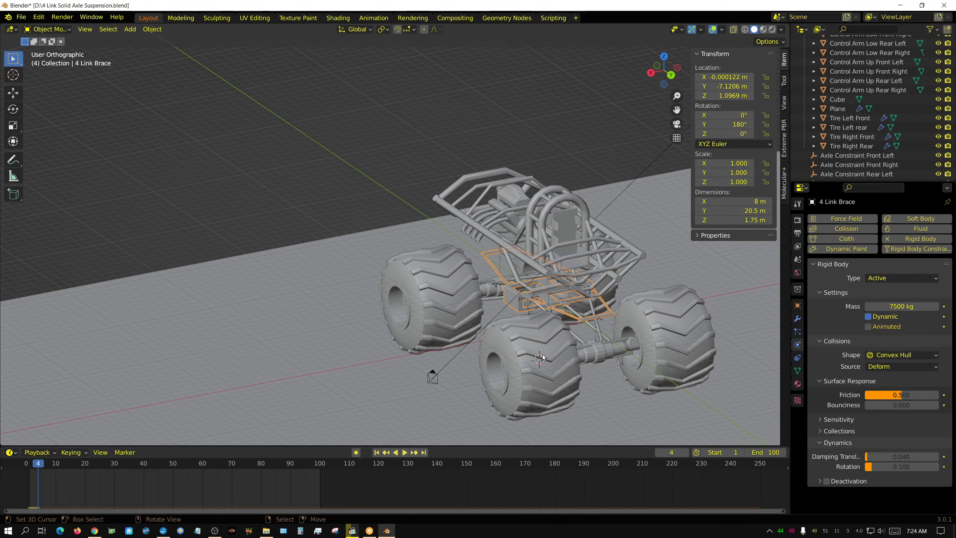
pyautogui.keyDown('shift'); pyautogui.moveTo(610, 385); pyautogui.dragTo(473, 323, button='middle'); pyautogui.keyUp('shift')
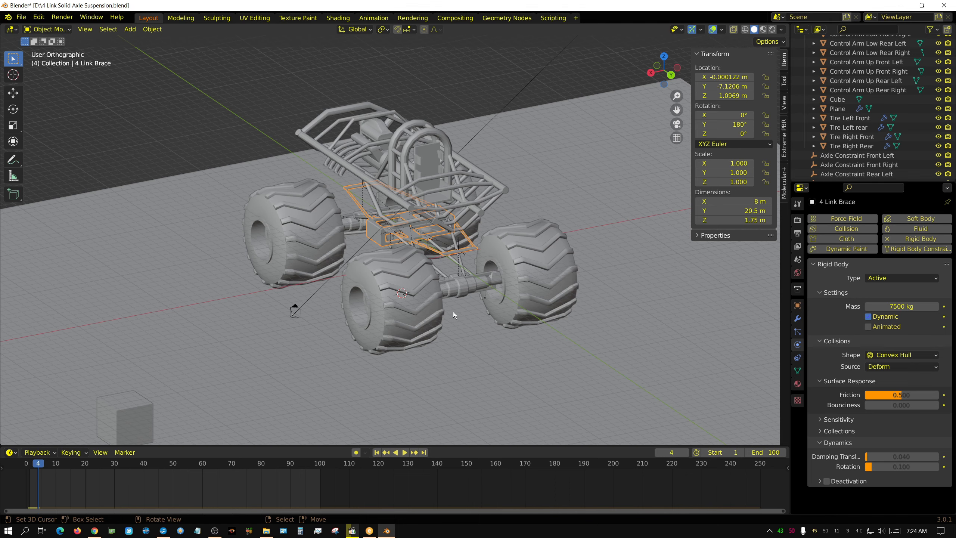
pyautogui.scroll(5, 454, 312)
pyautogui.moveTo(468, 312); pyautogui.dragTo(442, 305, button='middle')
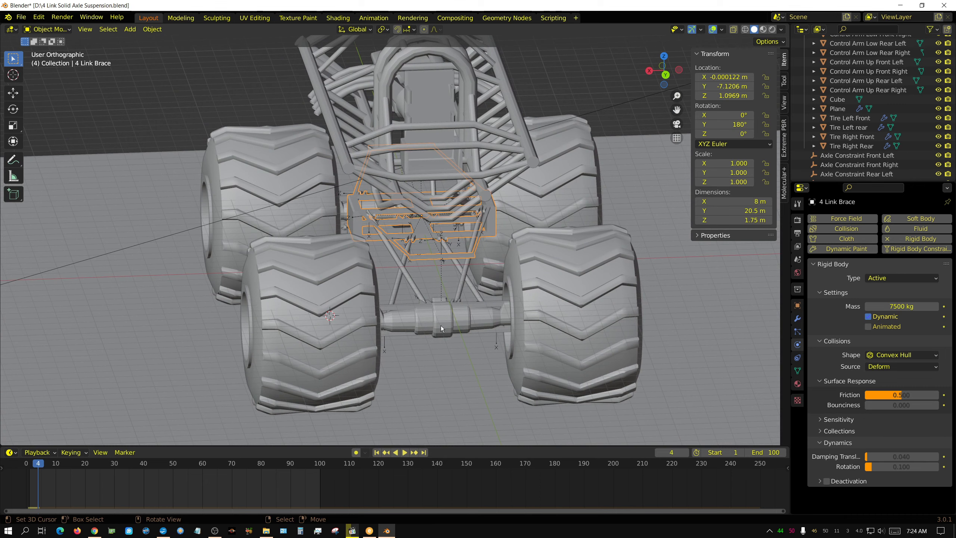
pyautogui.moveTo(453, 355)
pyautogui.mouseDown(button='middle')
pyautogui.moveTo(524, 357)
pyautogui.moveTo(469, 341)
pyautogui.moveTo(447, 361)
pyautogui.moveTo(458, 369)
pyautogui.mouseUp(button='middle')
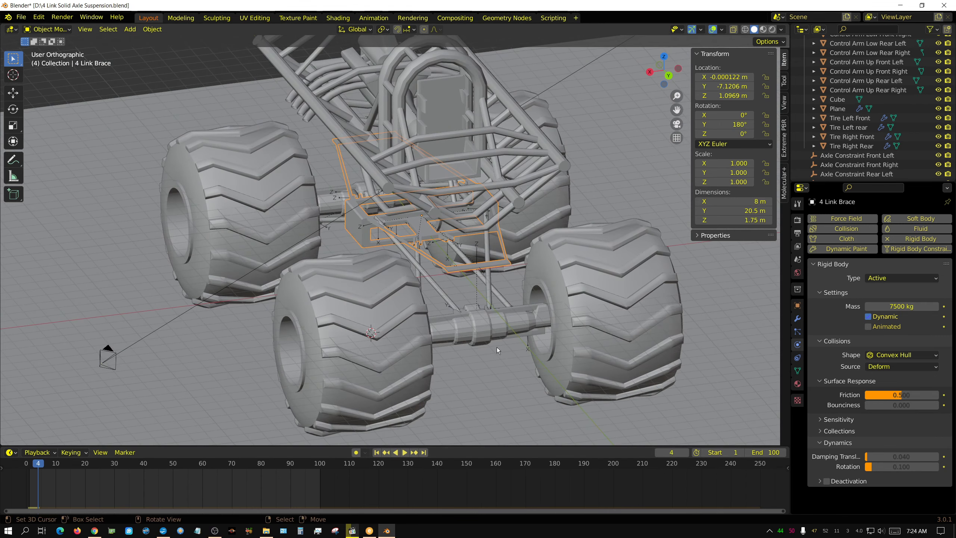
pyautogui.press('ctrl+KP_1')
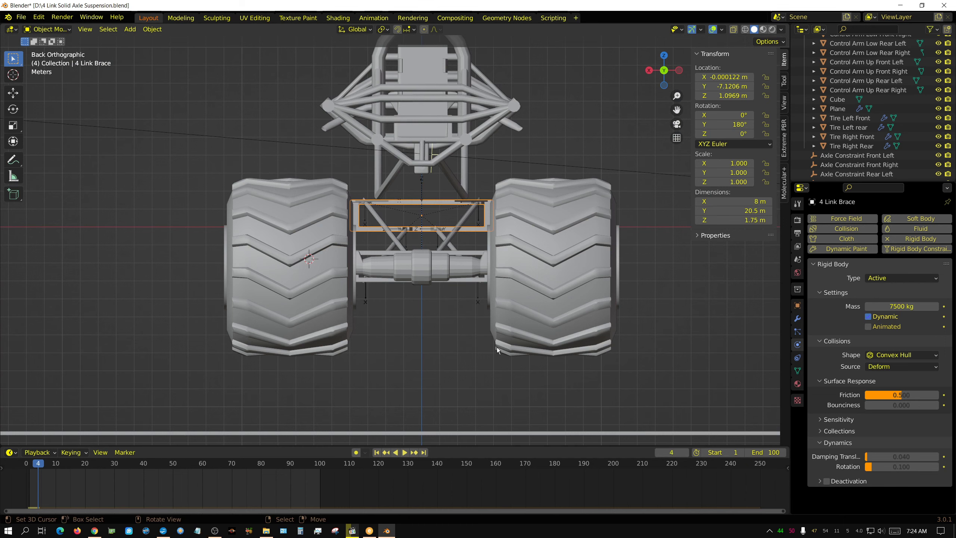
pyautogui.scroll(-3, 503, 331)
pyautogui.keyDown('shift'); pyautogui.moveTo(467, 360); pyautogui.dragTo(501, 363, button='middle'); pyautogui.keyUp('shift')
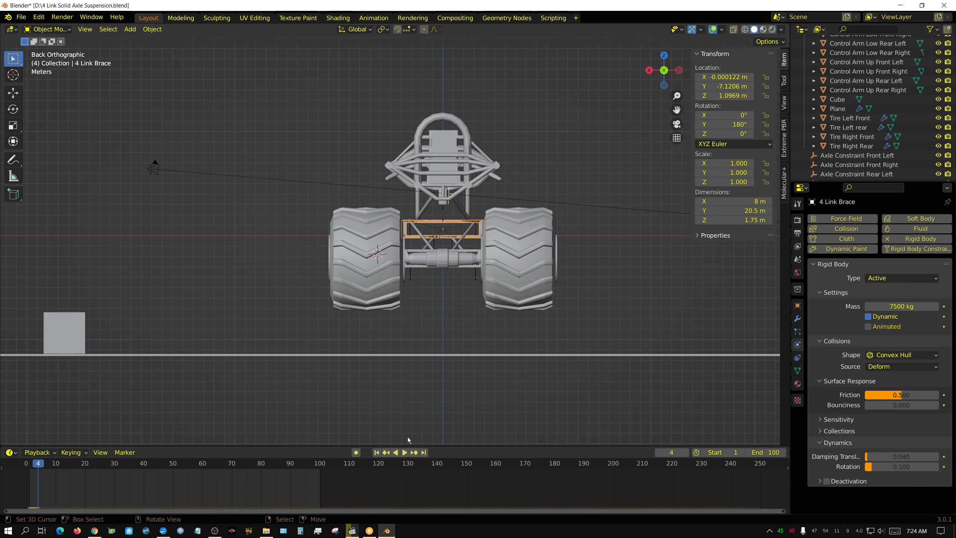
# Play the rigid body simulation and watch the truck drop onto the ground from different angles
pyautogui.click(407, 452)
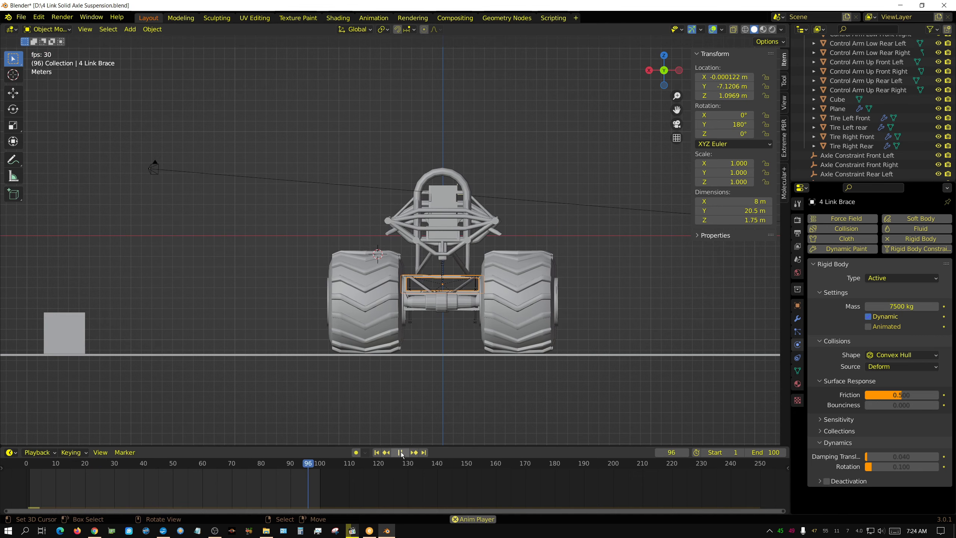
pyautogui.moveTo(423, 376); pyautogui.dragTo(460, 405, button='middle')
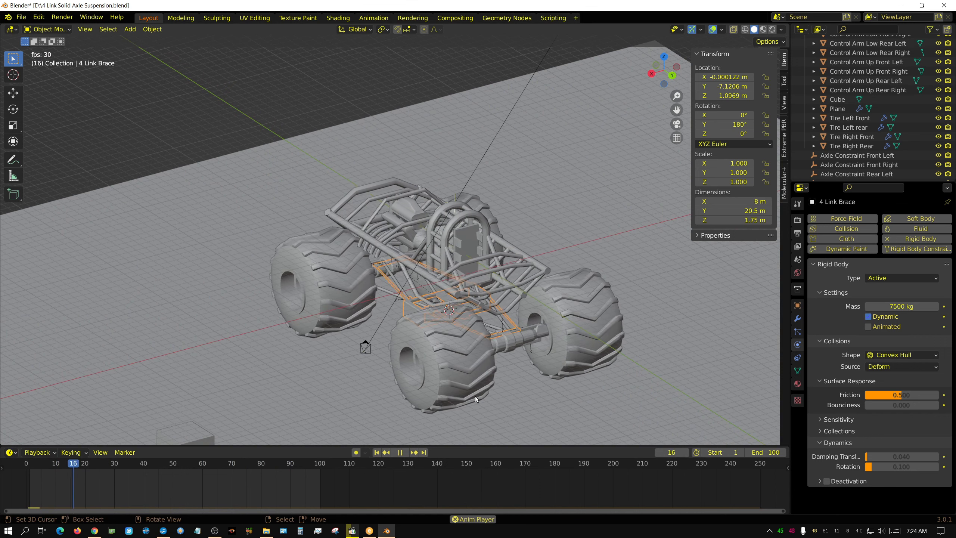
pyautogui.moveTo(518, 392); pyautogui.dragTo(427, 381, button='middle')
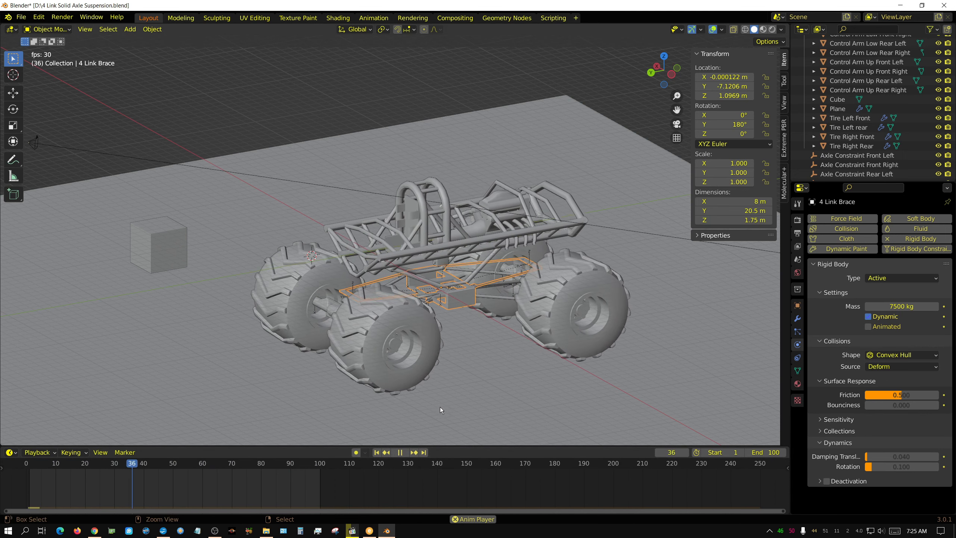
# Move the cube along X to about 7.77 m so it sits beneath the front right tire
pyautogui.press('ctrl+KP_1')
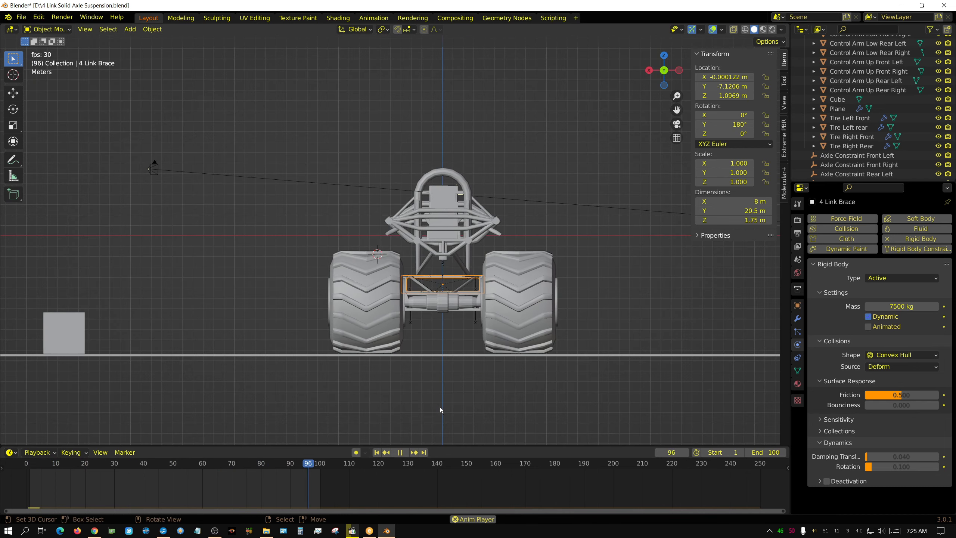
pyautogui.click(55, 320)
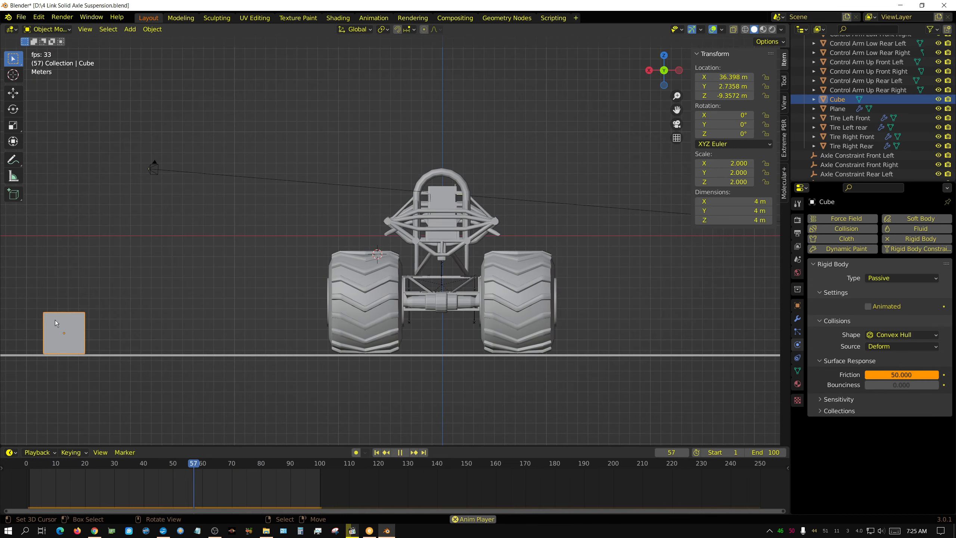
pyautogui.press('g')
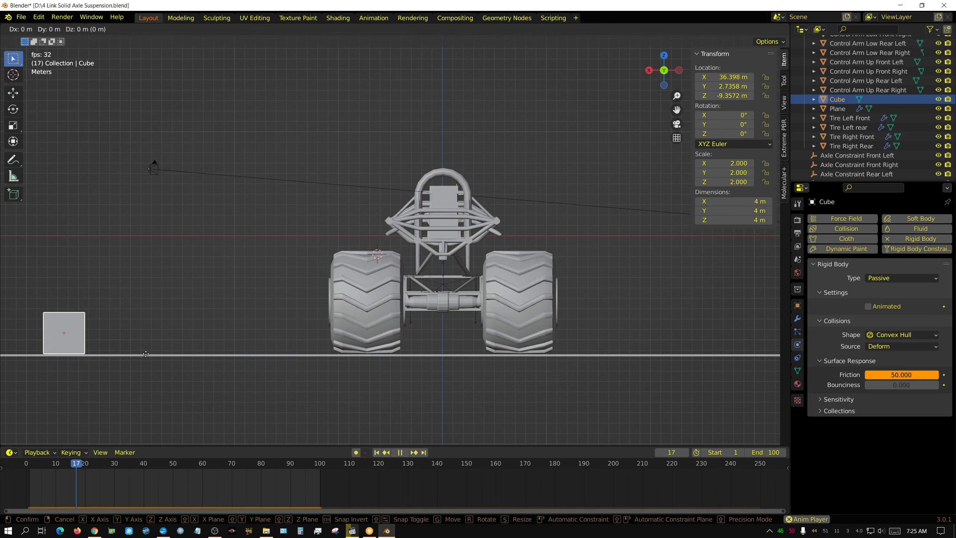
pyautogui.click(443, 402)
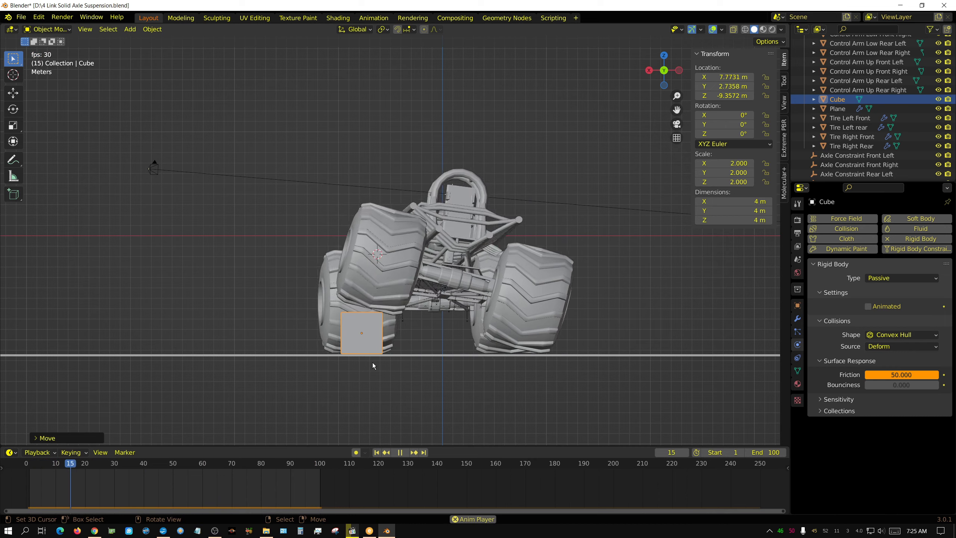
# Reset the simulation to frame 1 and duplicate the cube beneath the rear left tire at about X -7.35 m, Y -17.56 m
pyautogui.press('KP_7')
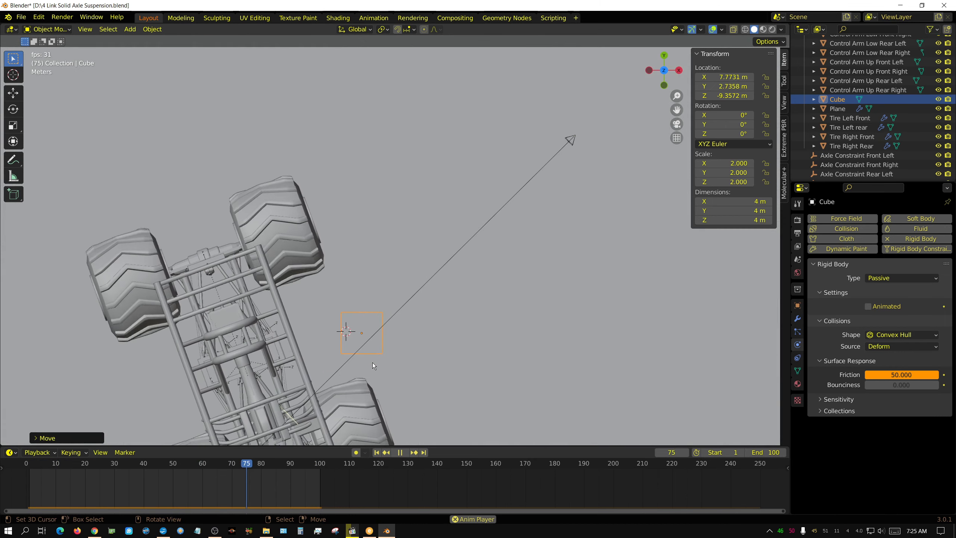
pyautogui.click(402, 453)
pyautogui.click(377, 453)
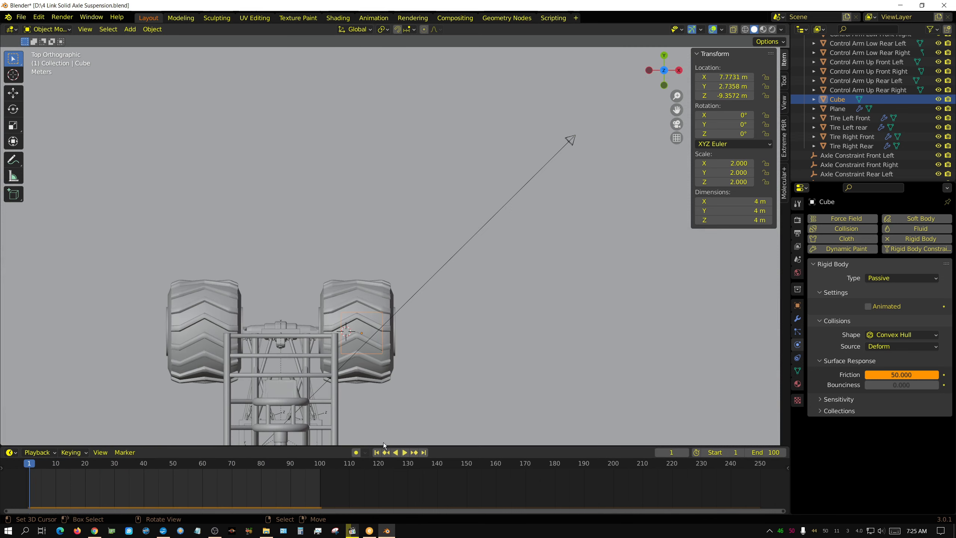
pyautogui.keyDown('shift'); pyautogui.moveTo(383, 443); pyautogui.dragTo(558, 182, button='middle'); pyautogui.keyUp('shift')
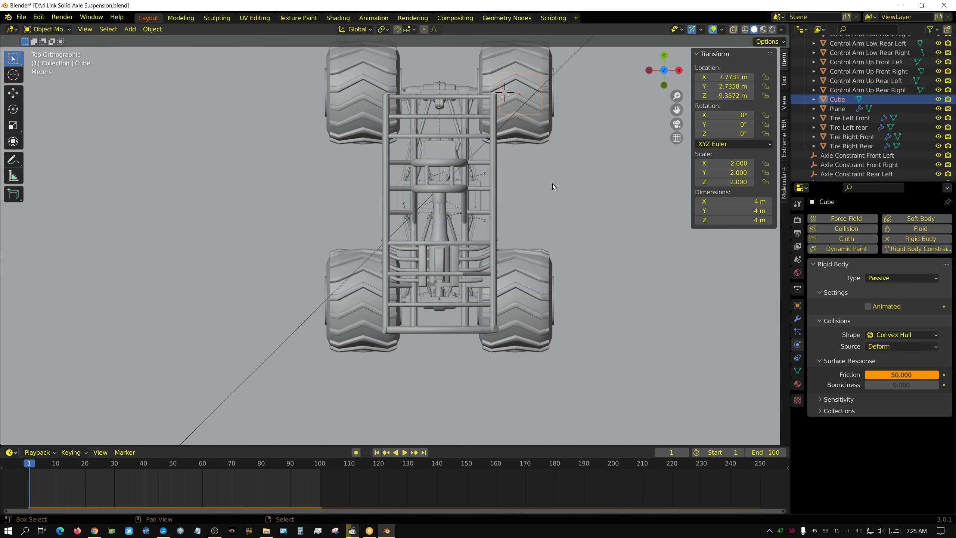
pyautogui.hotkey('shift', 'd')
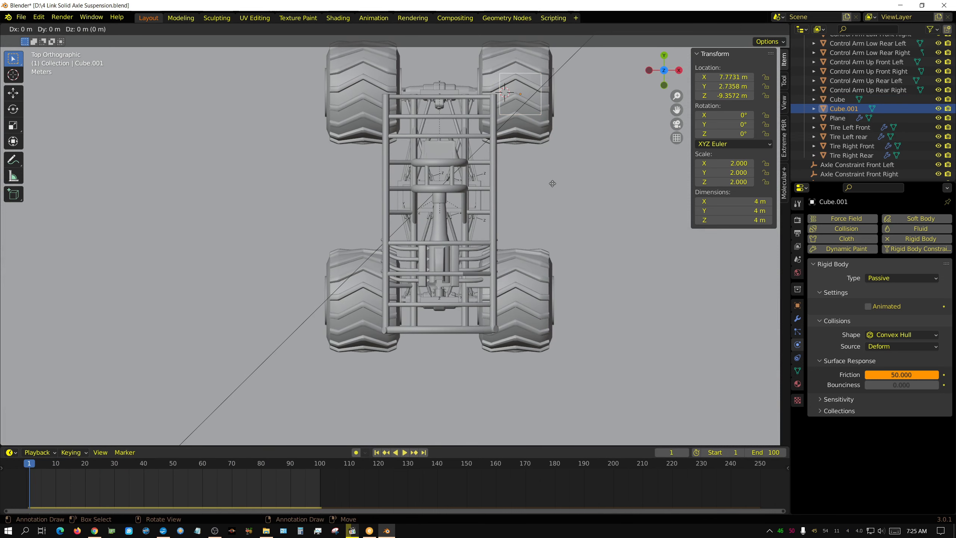
pyautogui.click(395, 395)
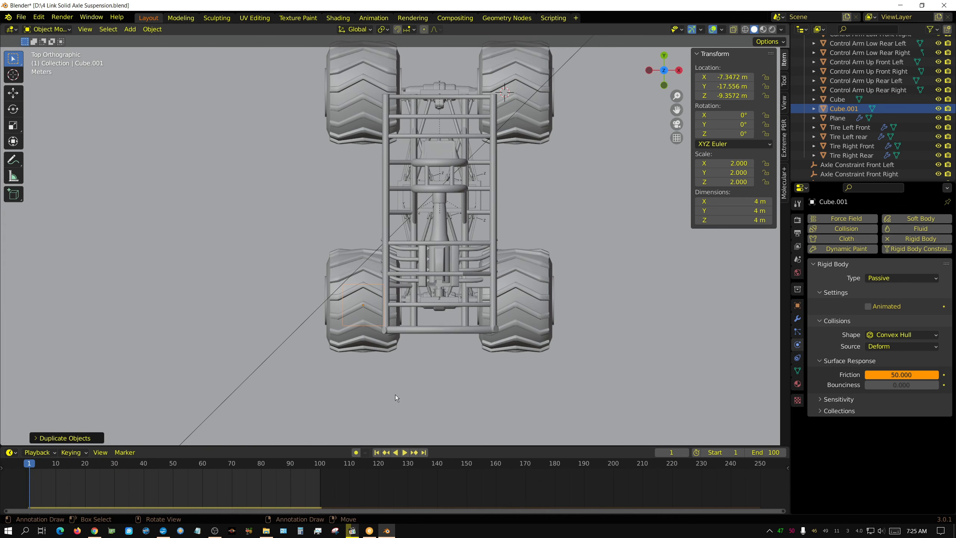
# Check the two blocks' placement, play the simulation to watch the suspension flex over them, and return to frame 1
pyautogui.press('ctrl+KP_1')
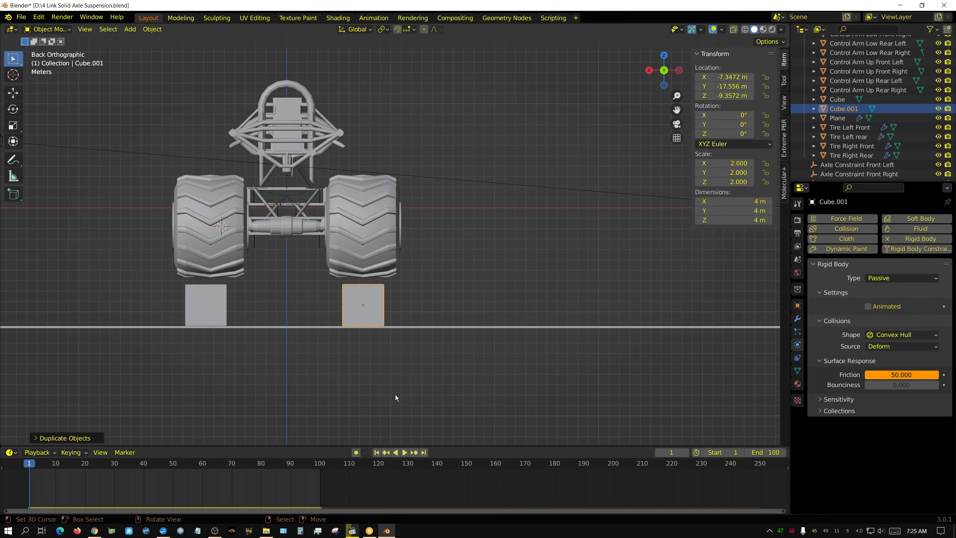
pyautogui.moveTo(565, 224); pyautogui.dragTo(545, 265, button='middle')
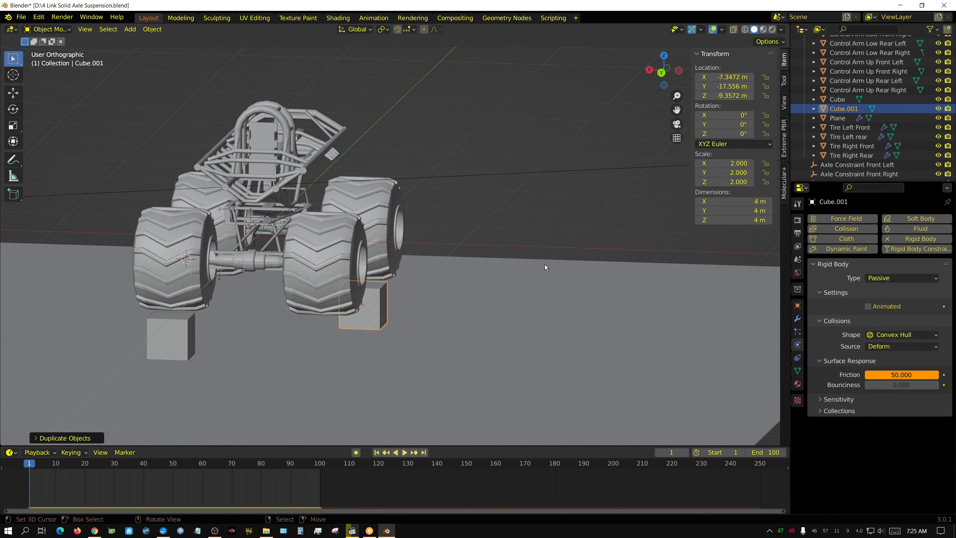
pyautogui.click(405, 452)
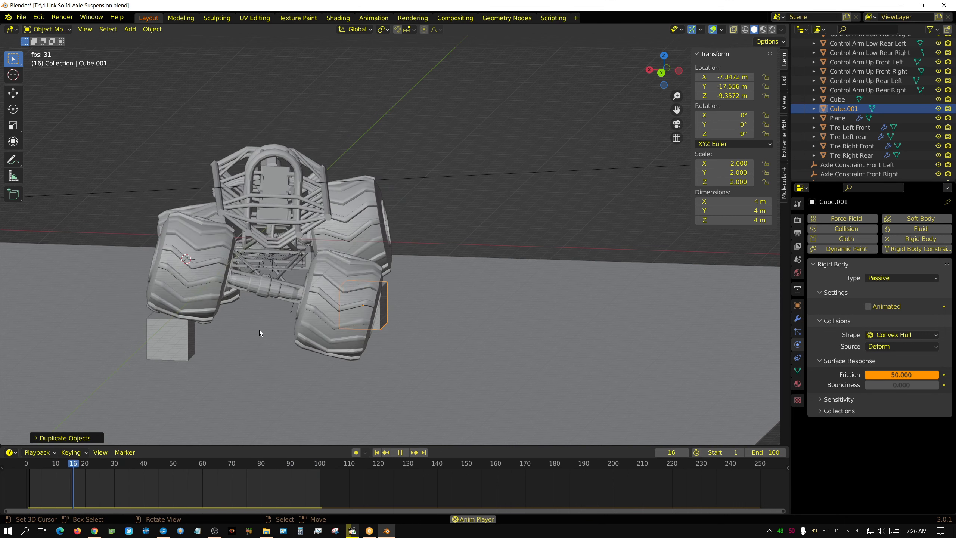
pyautogui.click(401, 453)
pyautogui.click(377, 453)
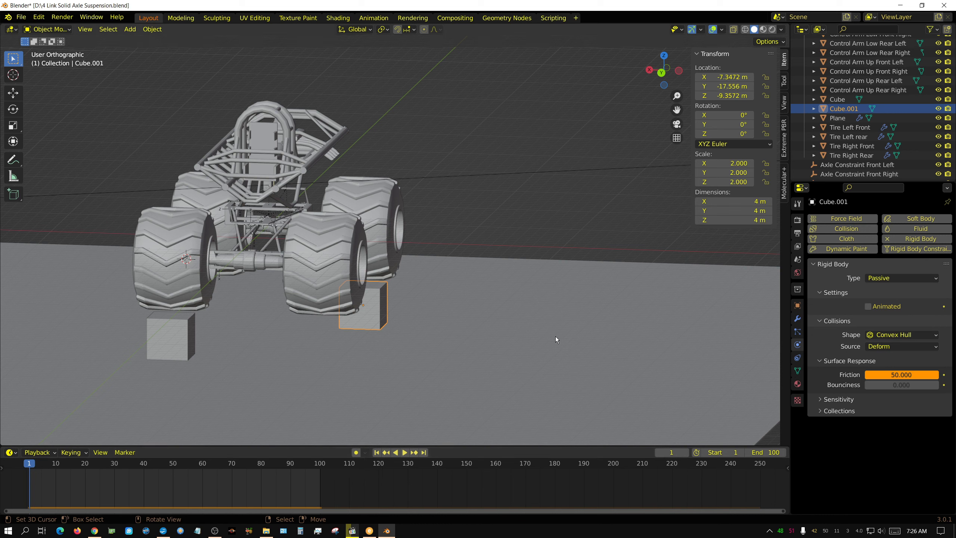
# Switch the viewport to wireframe shading and select Axle Constraint Front Left to review its hinge settings
pyautogui.scroll(-3, 849, 146)
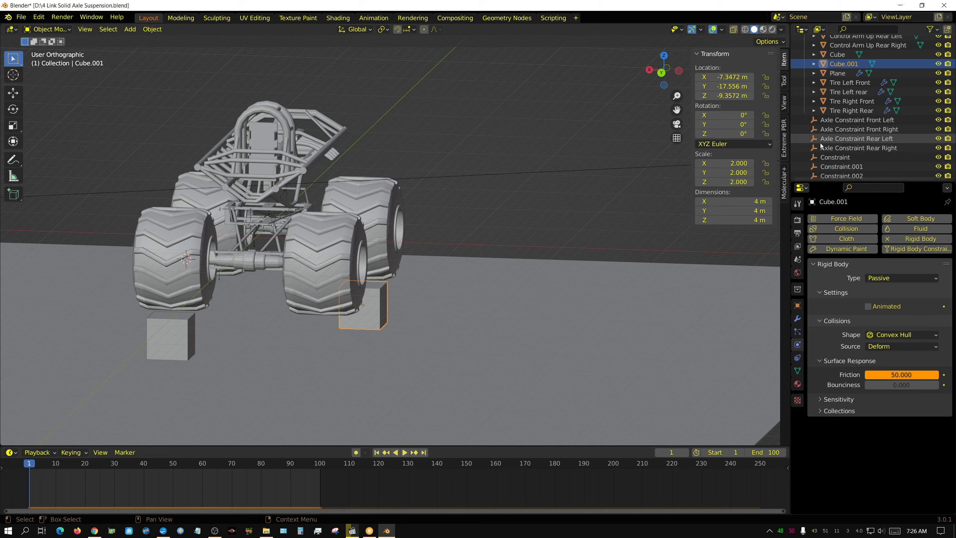
pyautogui.moveTo(317, 277); pyautogui.dragTo(603, 131, button='middle')
pyautogui.click(745, 30)
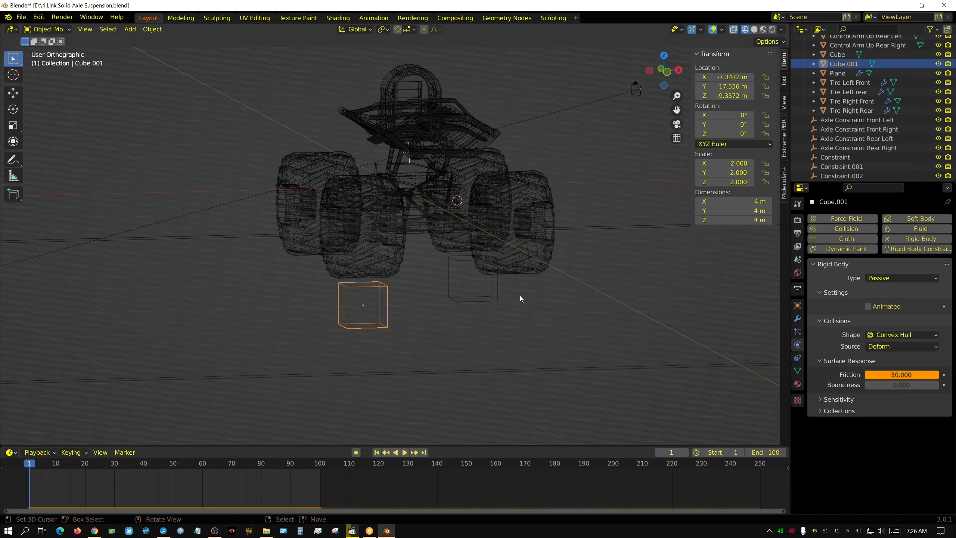
pyautogui.scroll(4, 517, 294)
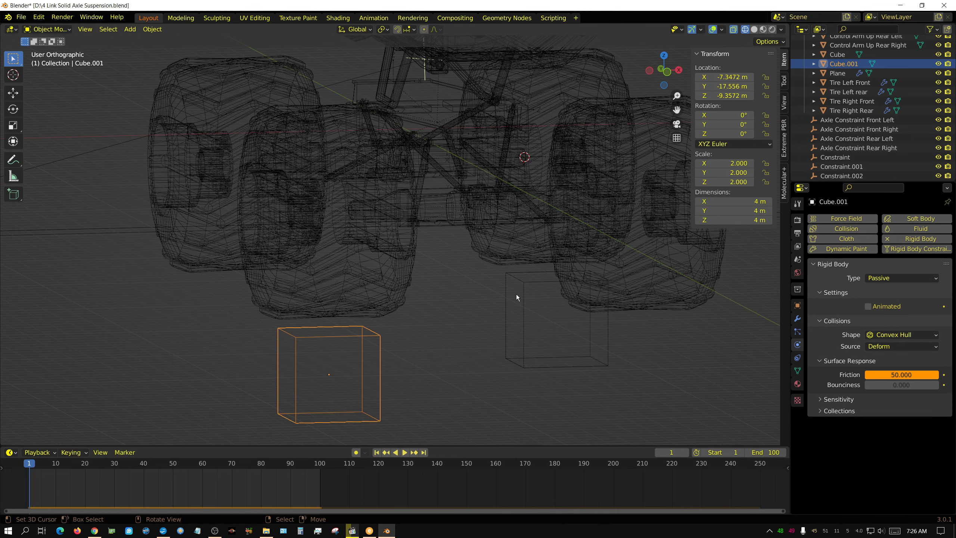
pyautogui.click(850, 121)
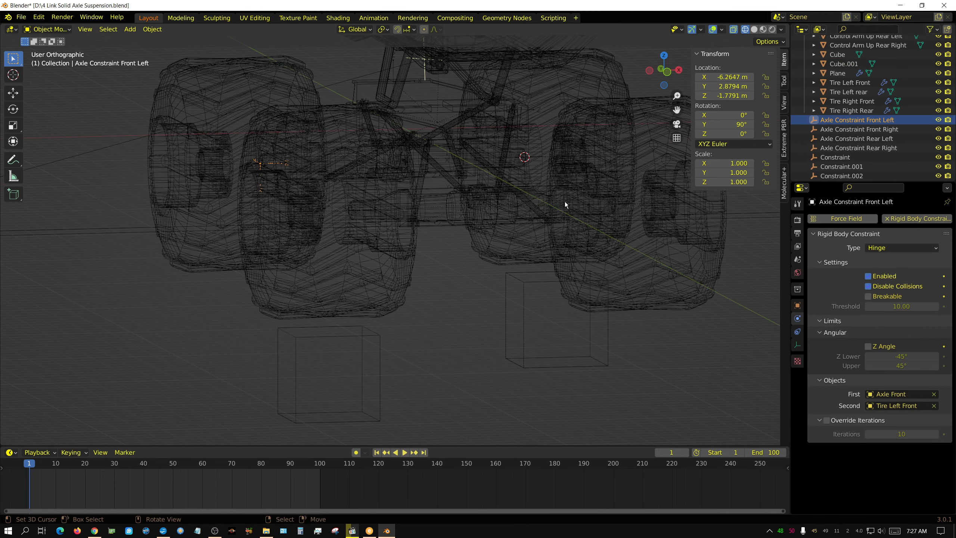
# Duplicate Axle Constraint Rear Left in place and rotate the copy 90° about the global Y axis
pyautogui.click(879, 139)
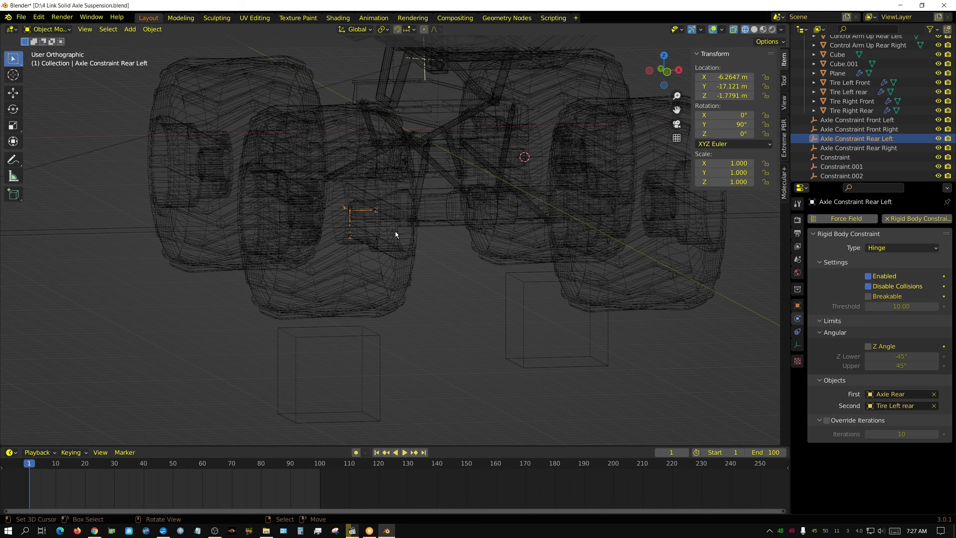
pyautogui.keyDown('shift'); pyautogui.moveTo(631, 220); pyautogui.dragTo(463, 264, button='middle'); pyautogui.keyUp('shift')
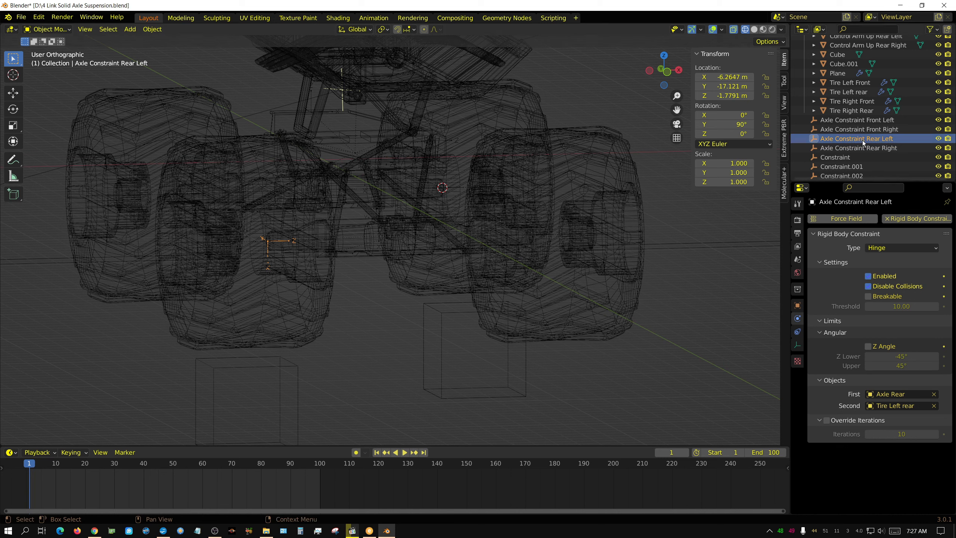
pyautogui.hotkey('shift', 'd')
pyautogui.rightClick(436, 351)
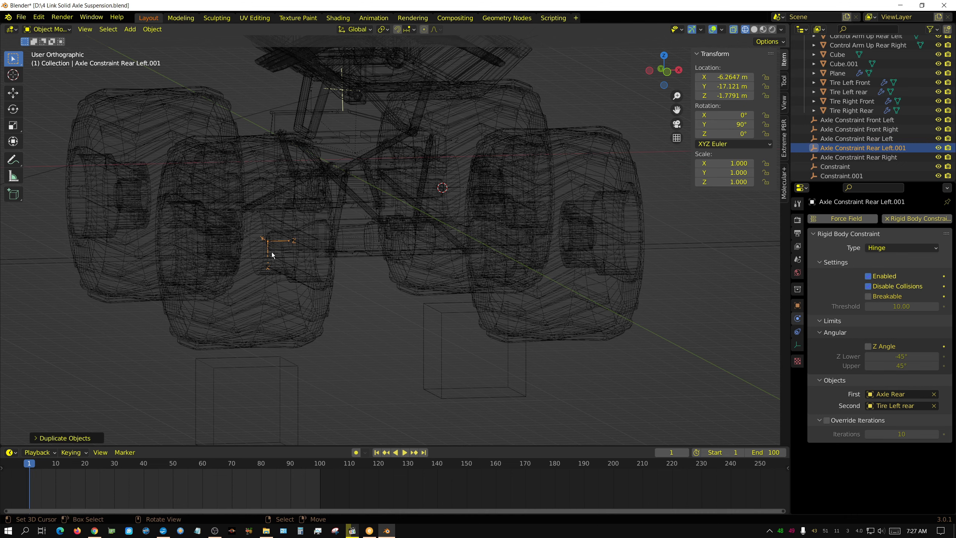
pyautogui.scroll(5, 252, 298)
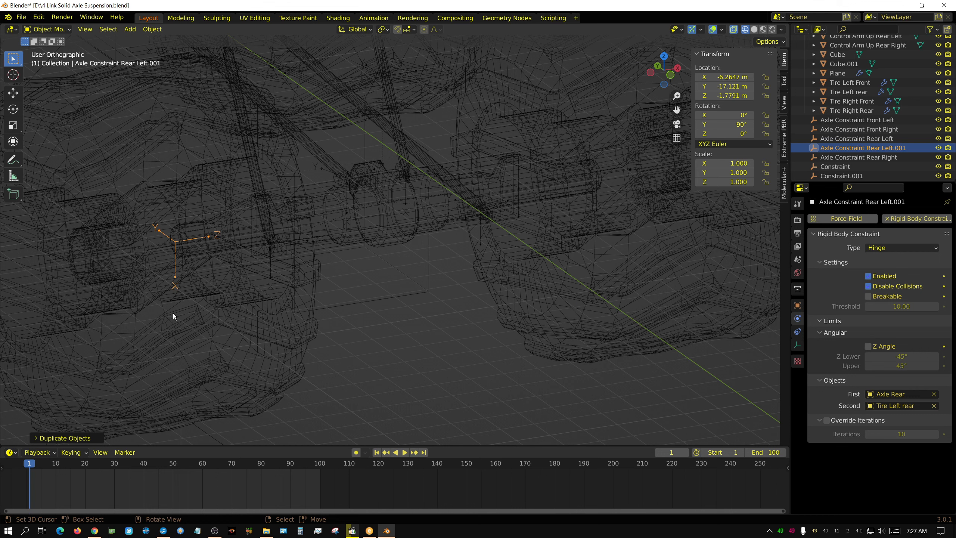
pyautogui.write('r')
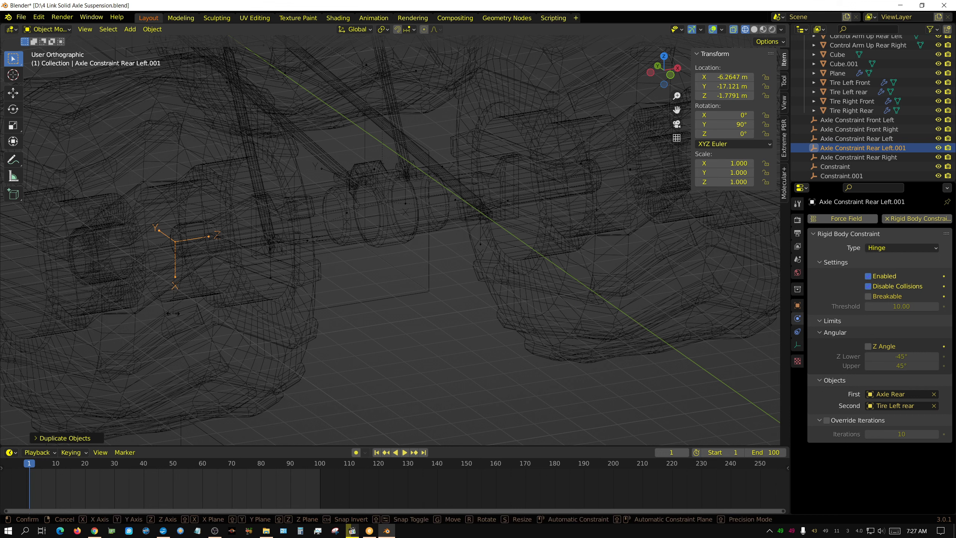
pyautogui.write('y90')
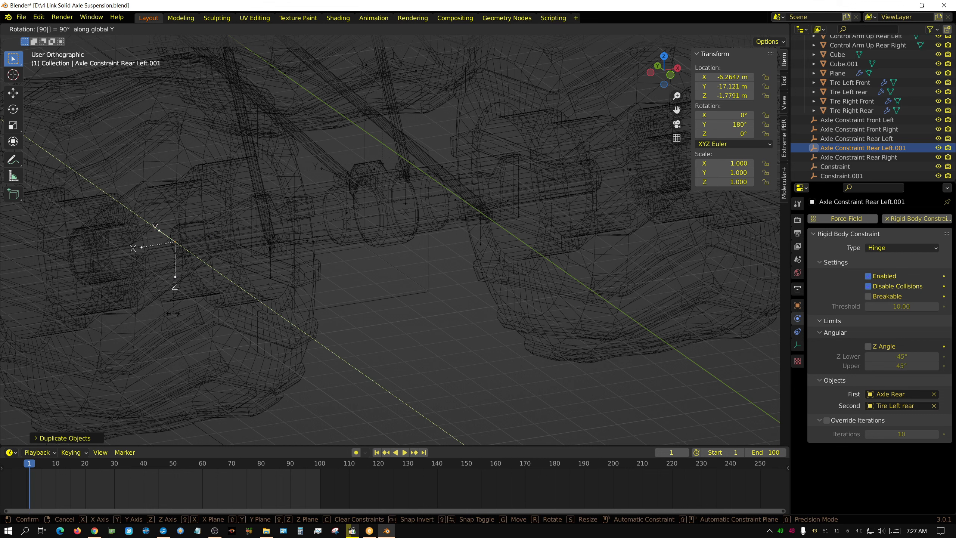
pyautogui.press('Return')
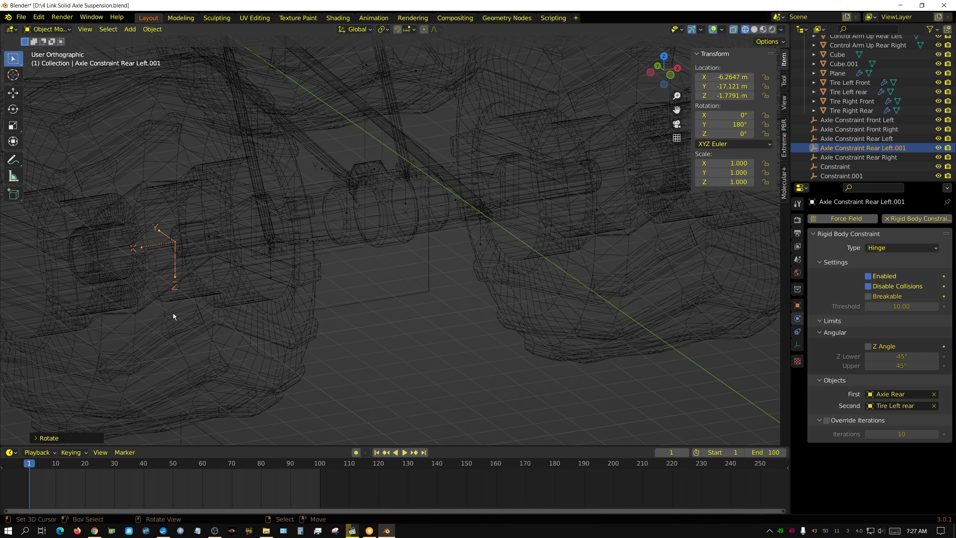
# Set the duplicated rear left constraint's type to Motor and rename it Motor Constraint Rear Left
pyautogui.click(901, 250)
pyautogui.click(881, 330)
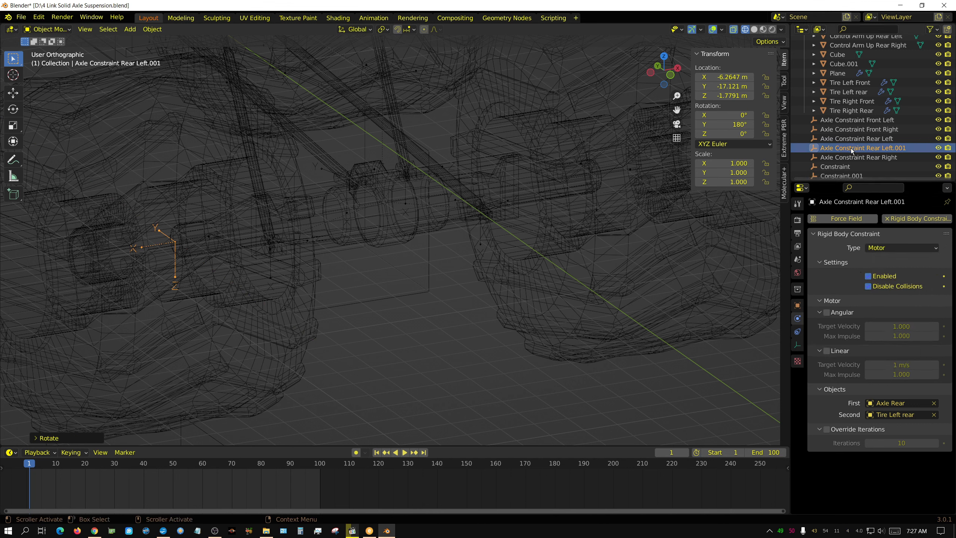
pyautogui.press('F2')
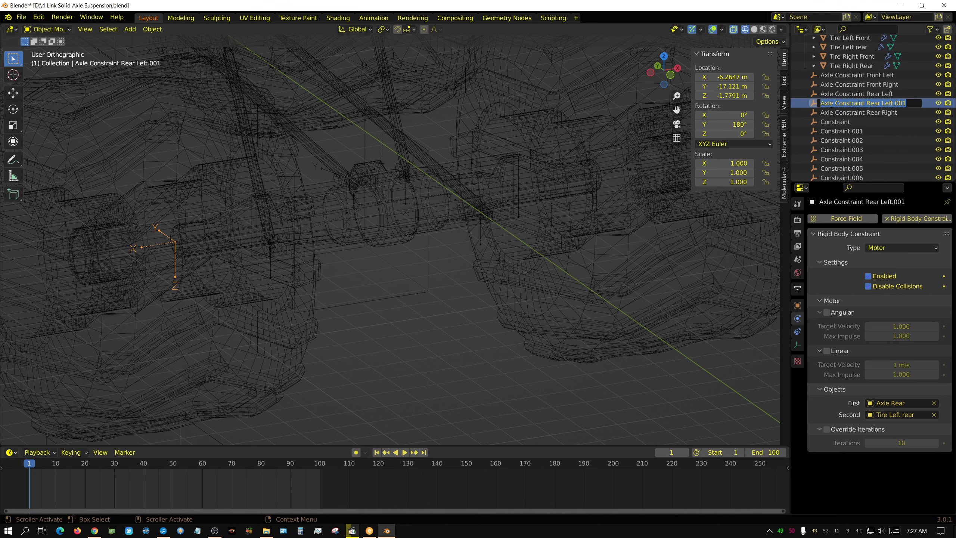
pyautogui.click(834, 102)
pyautogui.press('BackSpace')
pyautogui.press('BackSpace')
pyautogui.press('BackSpace')
pyautogui.press('BackSpace')
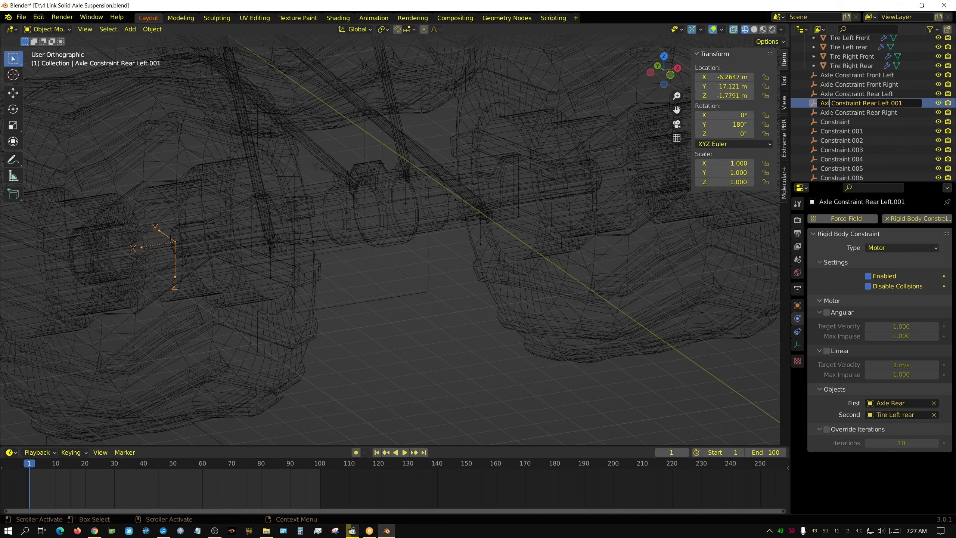
pyautogui.write('Motor')
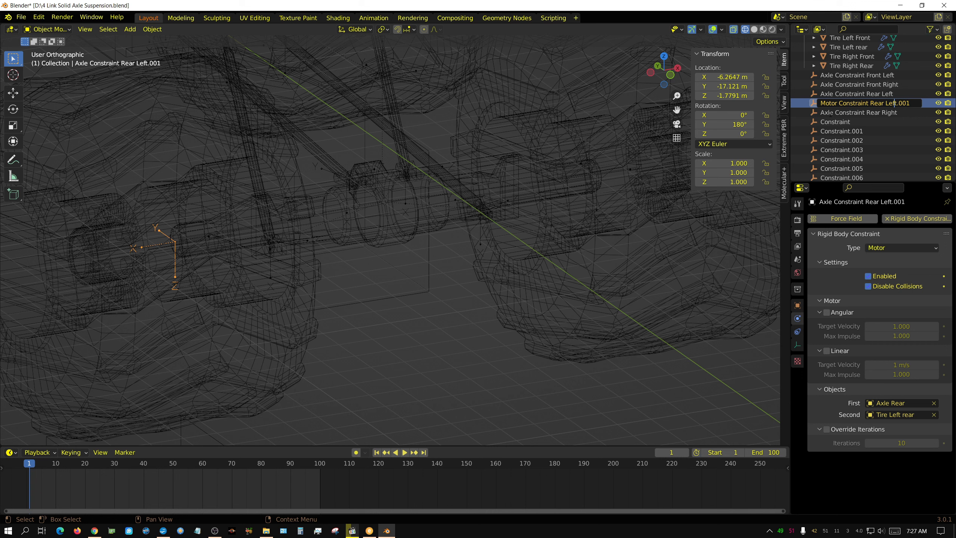
pyautogui.press('Delete')
pyautogui.press('Delete')
pyautogui.press('Delete')
pyautogui.press('Delete')
pyautogui.press('Return')
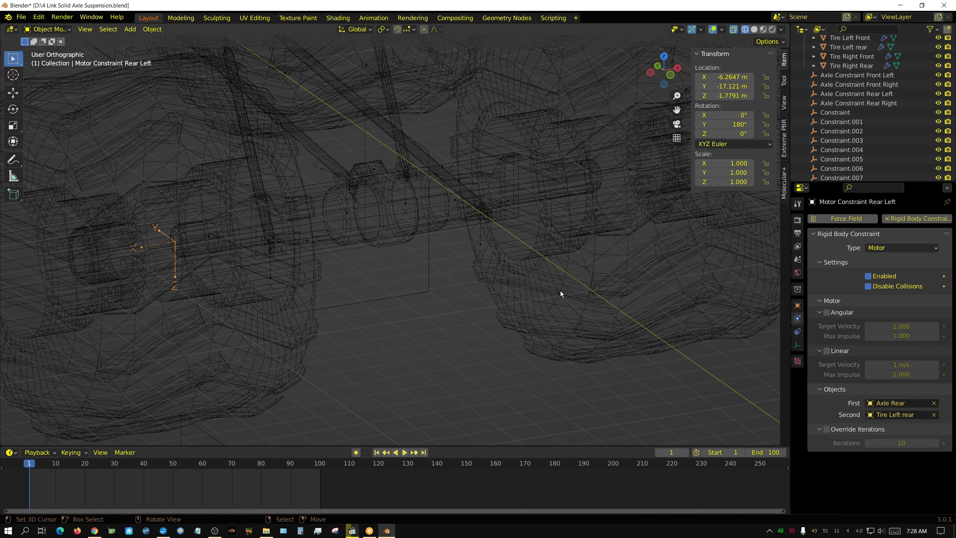
# Duplicate Axle Constraint Rear Right in place and rotate the copy 90° about the global Y axis
pyautogui.scroll(3, 461, 255)
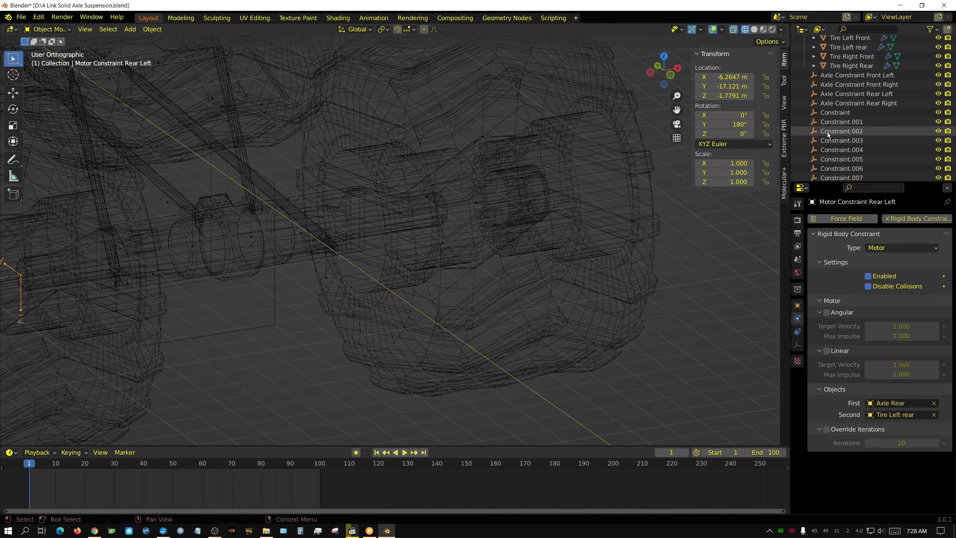
pyautogui.click(870, 103)
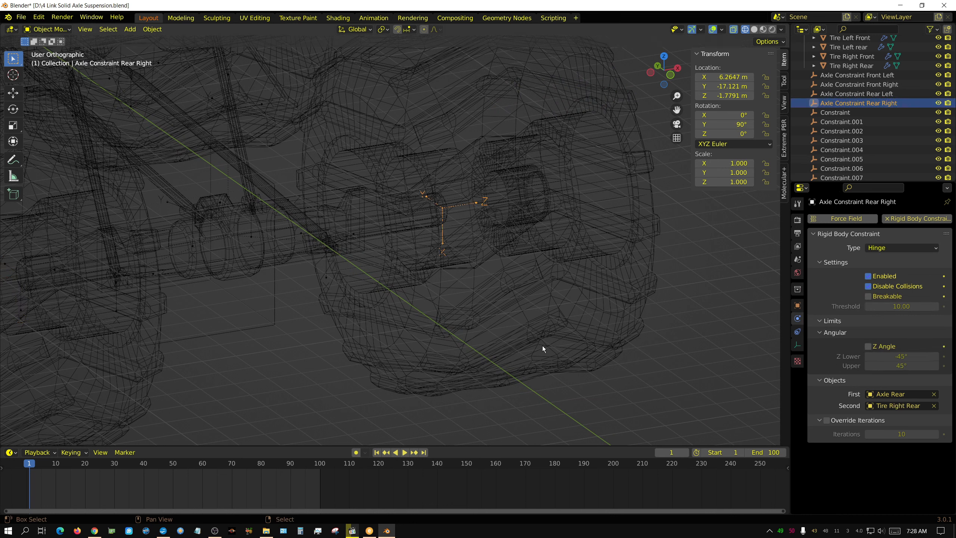
pyautogui.hotkey('shift', 'd')
pyautogui.press('Escape')
pyautogui.write('ry90')
pyautogui.press('Return')
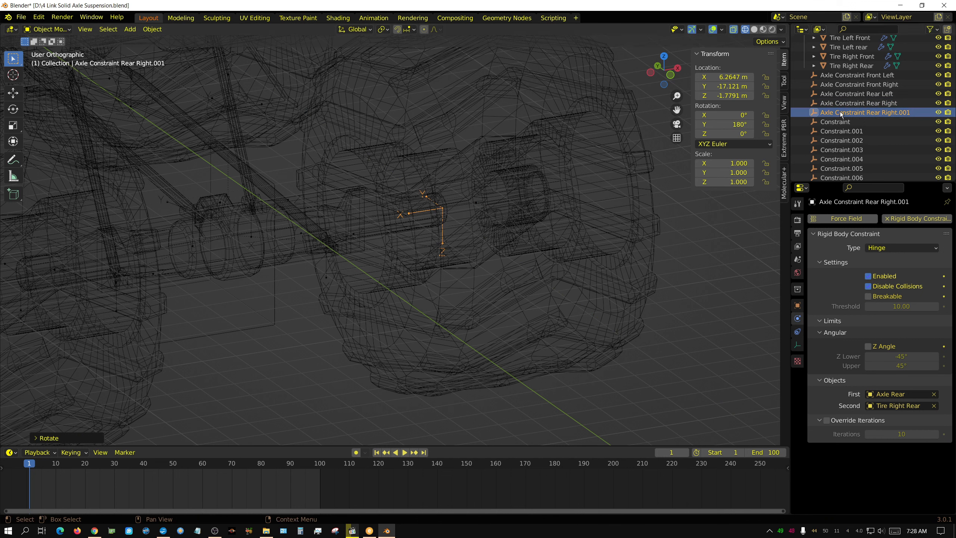
# Rename the rear right duplicate Motor Constraint Rear Right and set its type to Motor
pyautogui.doubleClick(840, 113)
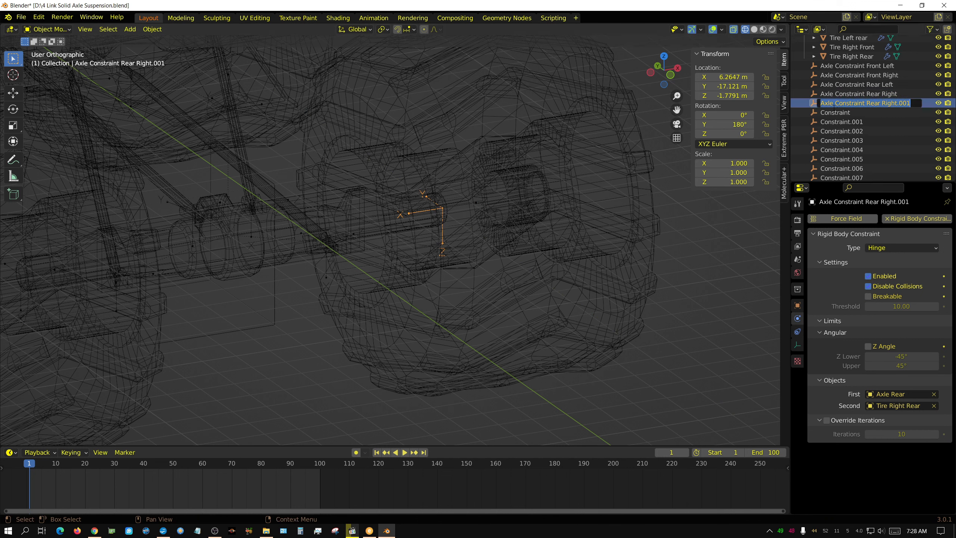
pyautogui.click(833, 103)
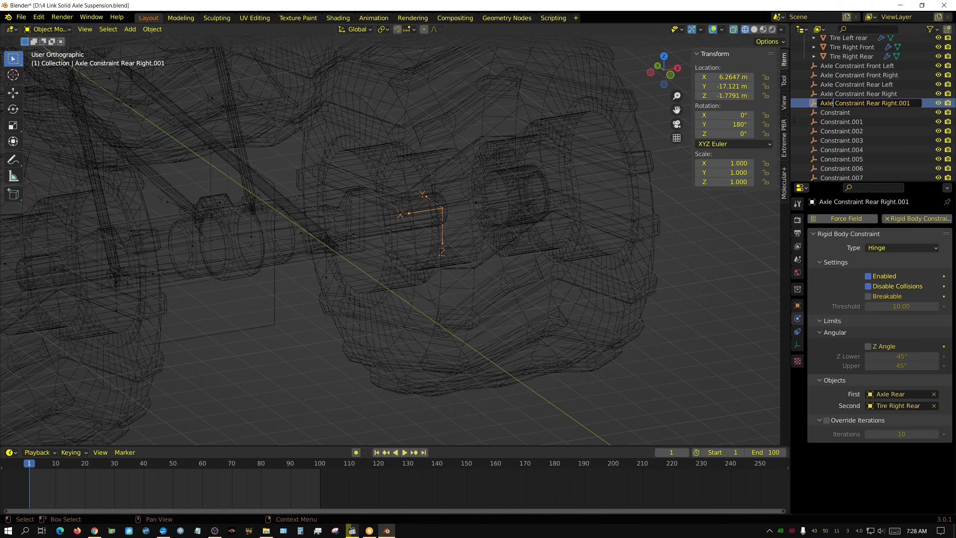
pyautogui.press('BackSpace')
pyautogui.press('BackSpace')
pyautogui.press('BackSpace')
pyautogui.press('BackSpace')
pyautogui.write('Motor')
pyautogui.press('Right')
pyautogui.press('Right')
pyautogui.press('Delete')
pyautogui.press('Delete')
pyautogui.press('Delete')
pyautogui.press('Delete')
pyautogui.press('Return')
pyautogui.click(922, 250)
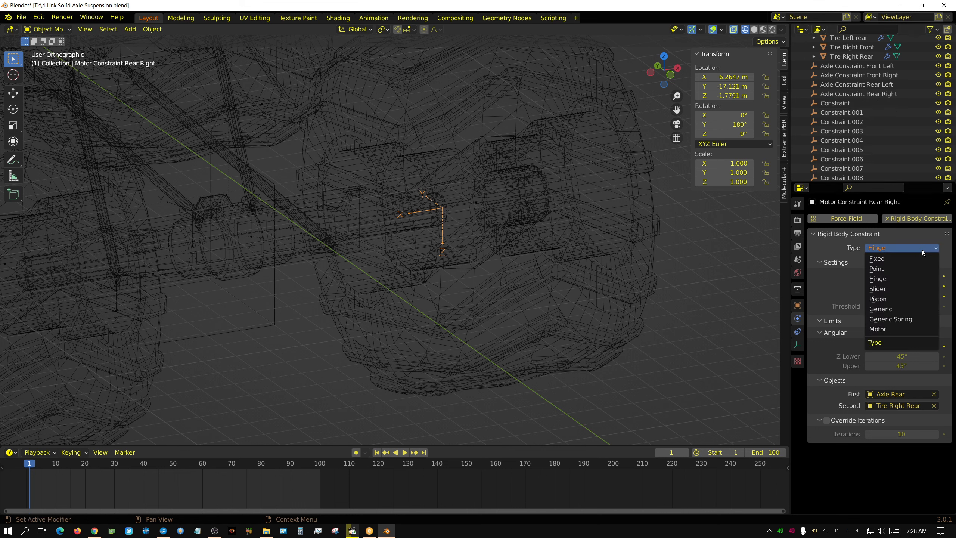
pyautogui.click(892, 330)
# Duplicate Axle Constraint Front Left in place and rotate the copy 90° about the global Y axis
pyautogui.keyDown('shift'); pyautogui.moveTo(210, 211); pyautogui.dragTo(698, 356, button='middle'); pyautogui.keyUp('shift')
pyautogui.rightClick(192, 198)
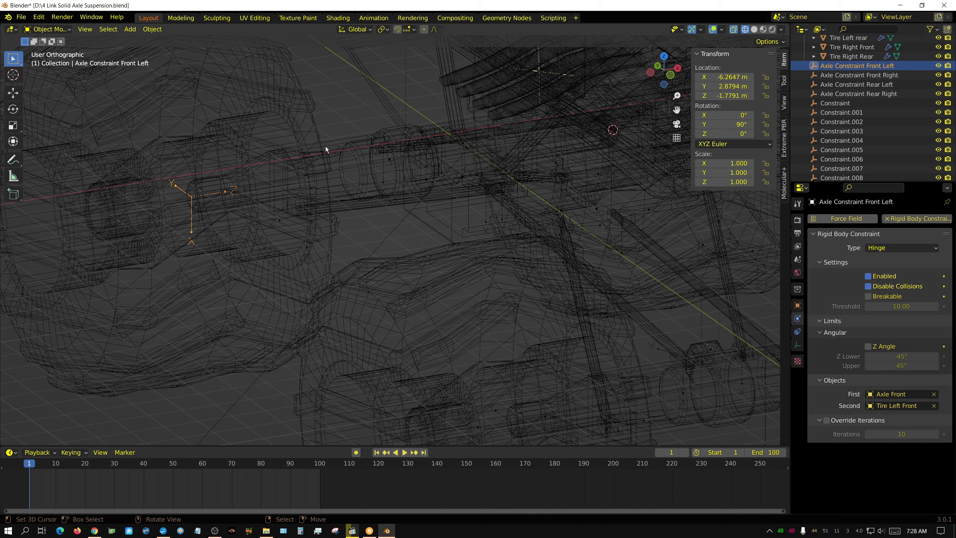
pyautogui.hotkey('shift', 'd')
pyautogui.rightClick(197, 214)
pyautogui.write('g')
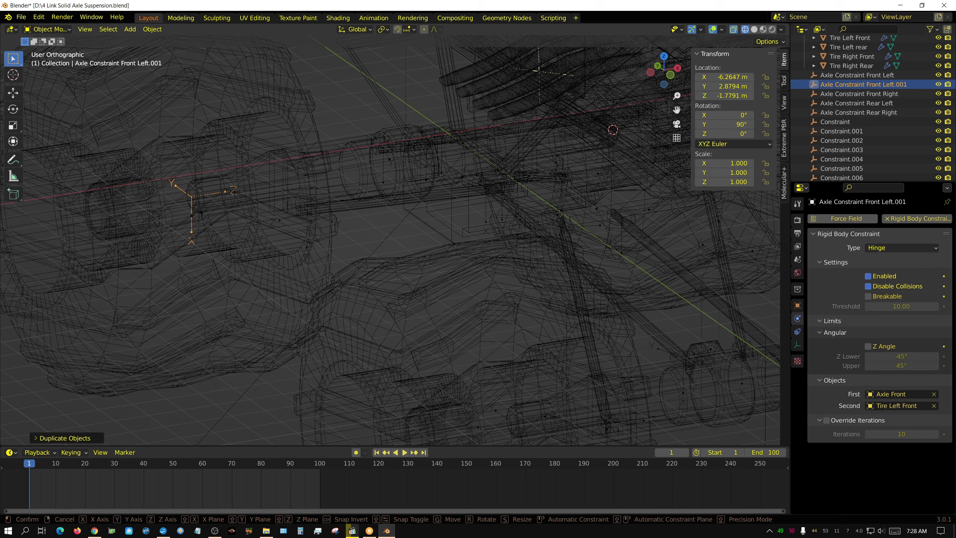
pyautogui.write('ry90')
pyautogui.press('Return')
# Rename the front left duplicate Motor Constraint Front Left and set its type to Motor
pyautogui.press('F2')
pyautogui.write('Motor Constraint Front Left')
pyautogui.press('Return')
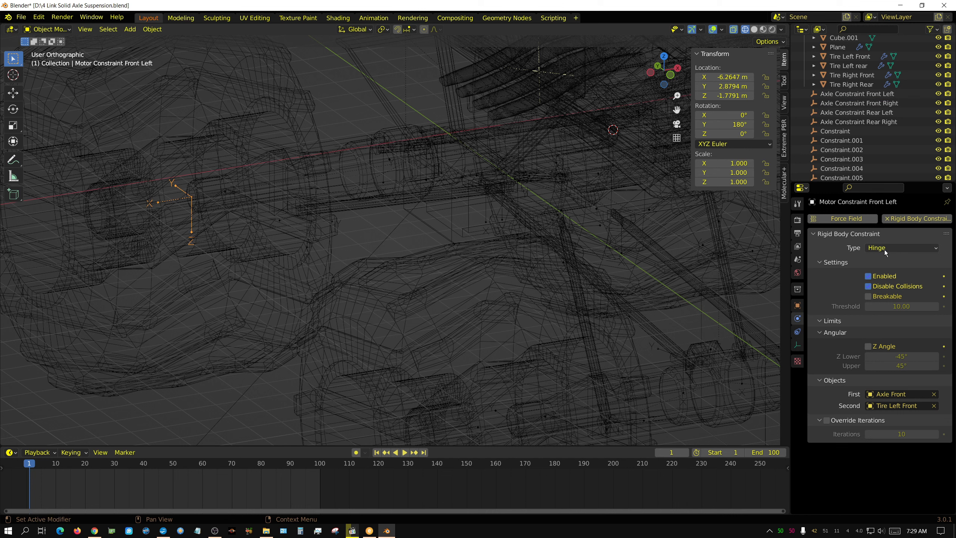
pyautogui.click(902, 247)
pyautogui.click(898, 326)
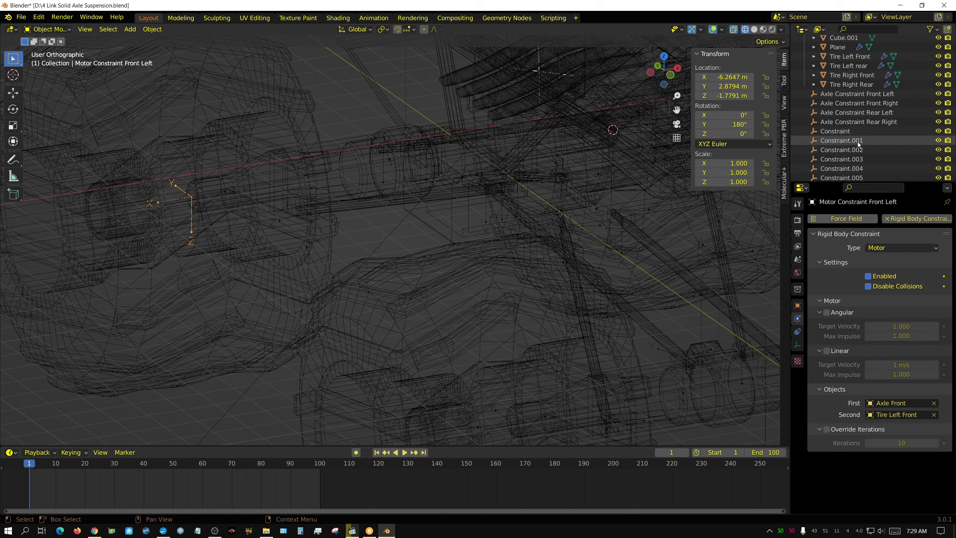
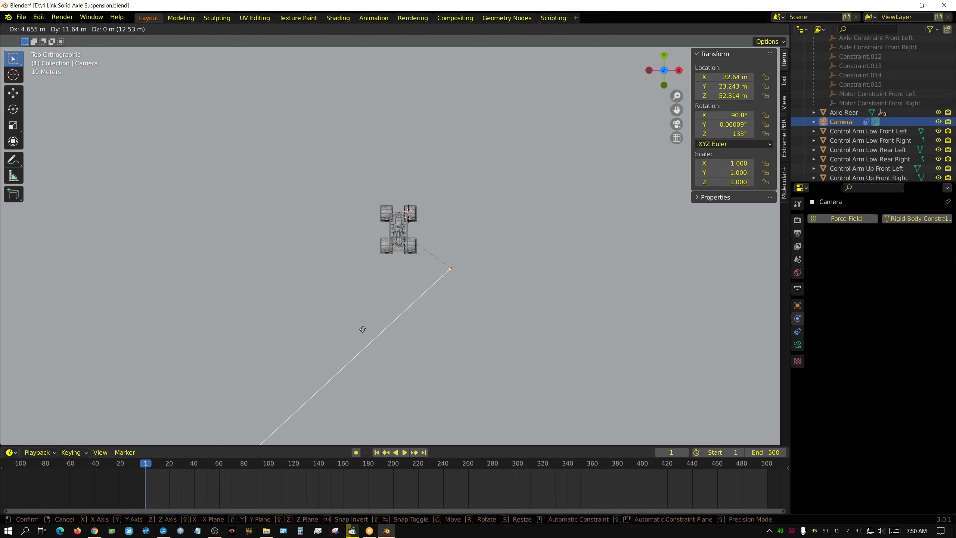
# Move the camera diagonally ahead of the truck to about Y 53.8 m and adjust its height and X position in camera view to frame the truck
pyautogui.click(410, 226)
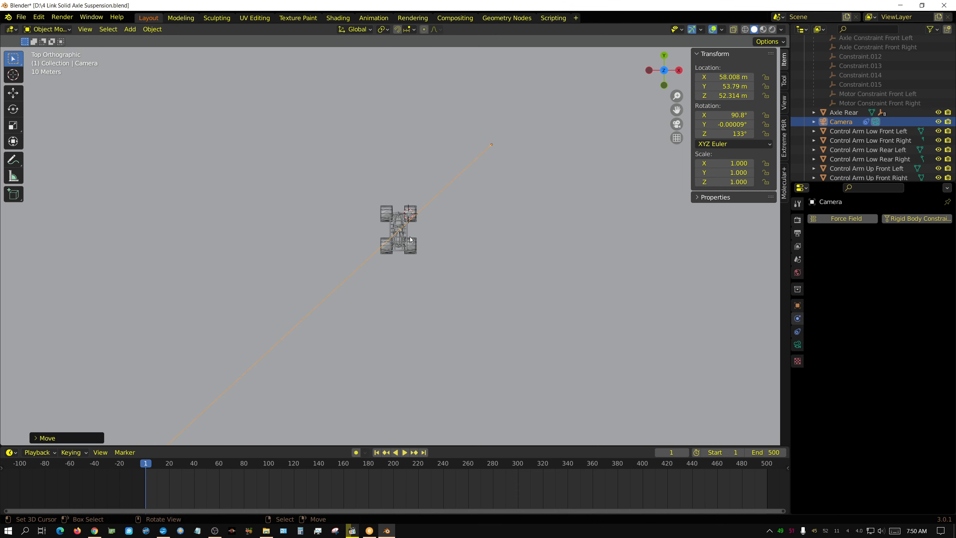
pyautogui.press('KP_0')
pyautogui.moveTo(725, 96); pyautogui.dragTo(530, 96)
pyautogui.moveTo(725, 77); pyautogui.dragTo(674, 95)
# Set the angular Y stiffness of the Spring Front constraint to 250000
pyautogui.scroll(-15, 840, 150)
pyautogui.click(839, 164)
pyautogui.scroll(-3, 852, 400)
pyautogui.scroll(-3, 853, 399)
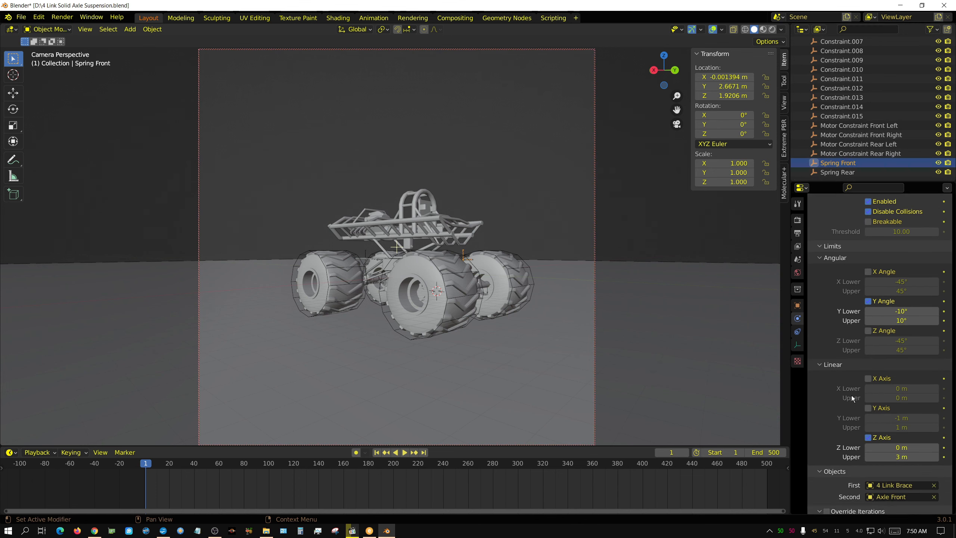
pyautogui.scroll(-6, 886, 342)
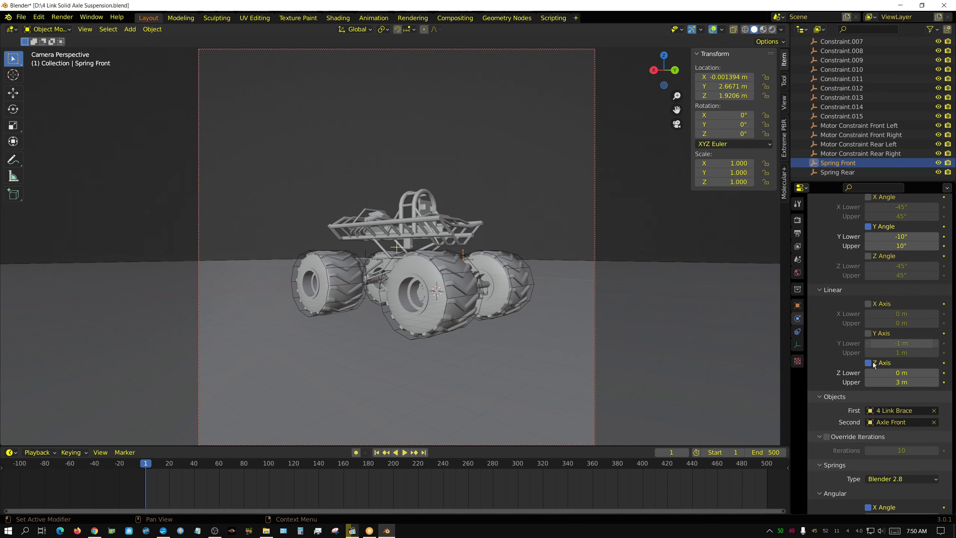
pyautogui.scroll(-6, 871, 375)
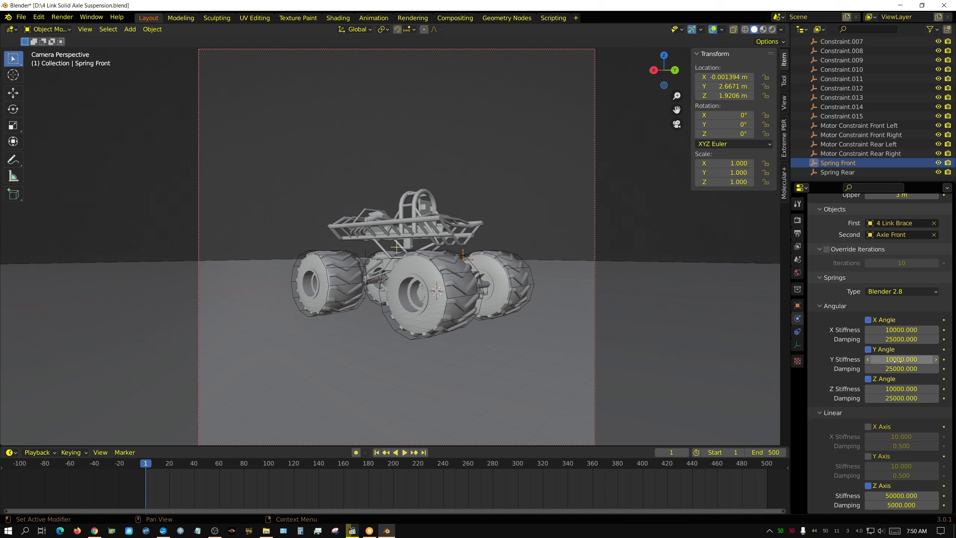
pyautogui.doubleClick(898, 359)
pyautogui.click(880, 360)
pyautogui.hotkey('ctrl', 'a')
pyautogui.write('25')
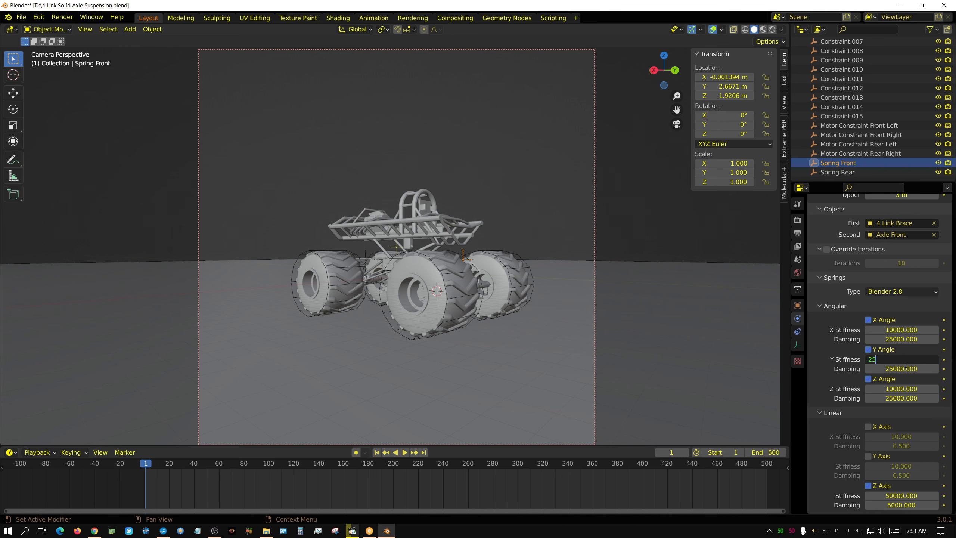
pyautogui.write('0000')
pyautogui.press('Return')
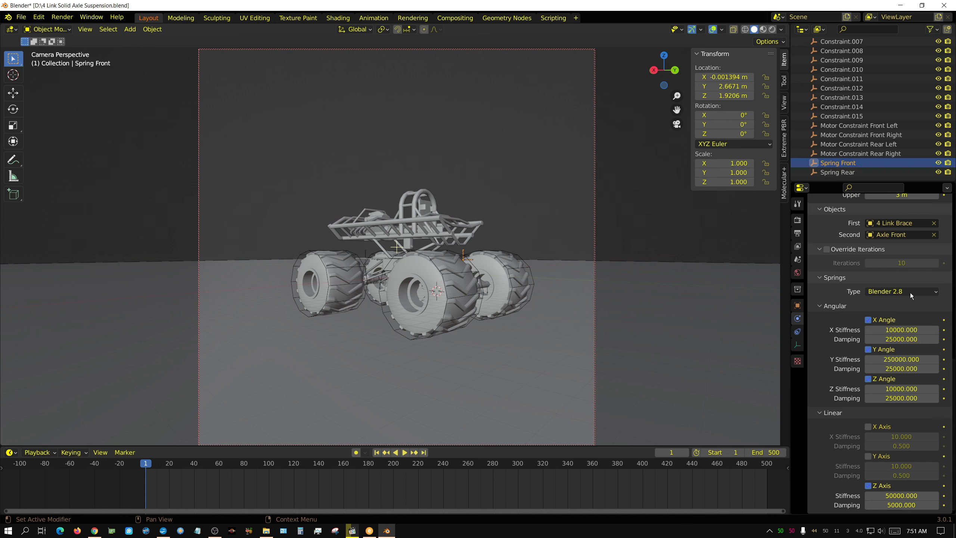
# Set the angular Y stiffness of the Spring Rear constraint to 250000
pyautogui.click(837, 172)
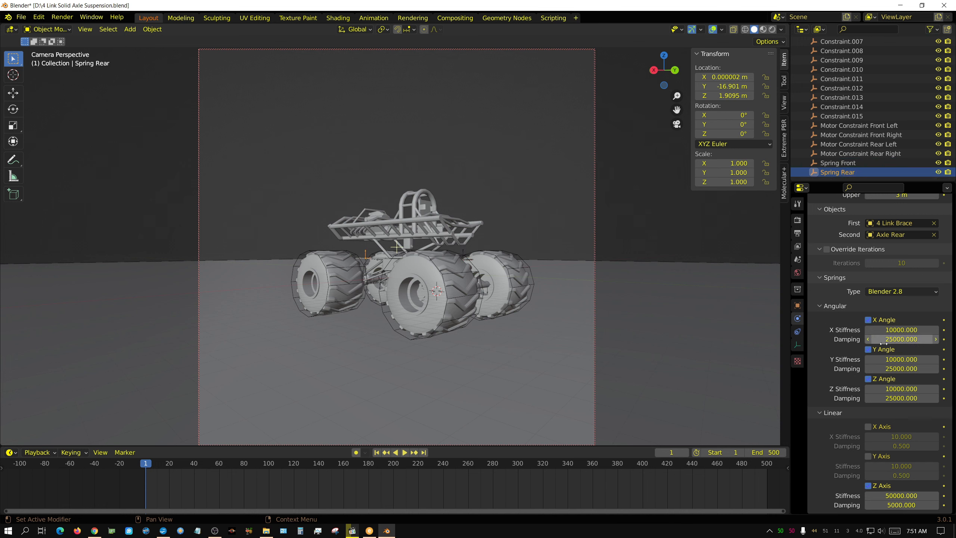
pyautogui.click(903, 359)
pyautogui.write('250000')
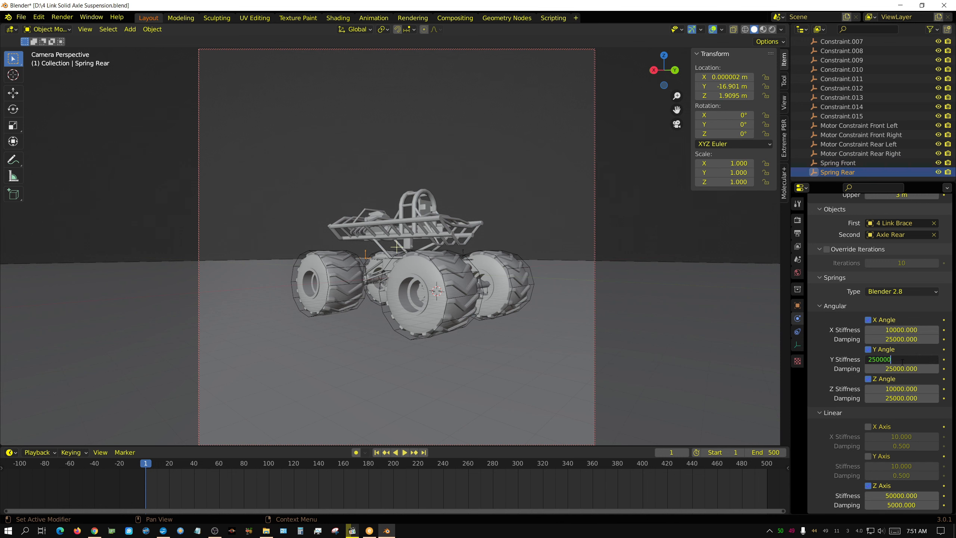
pyautogui.press('Return')
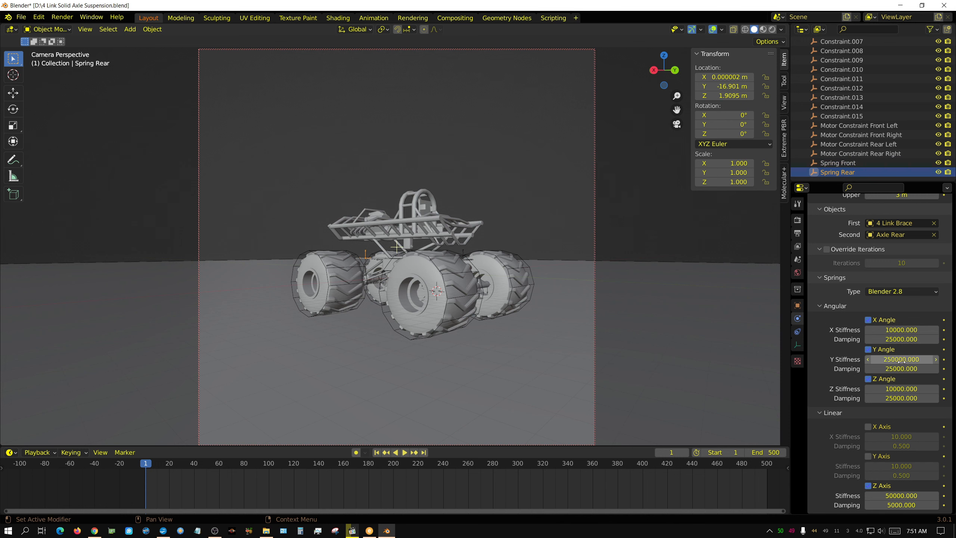
# Play the simulation through the camera to check how the truck drives with the stiffer springs, and return to frame 1
pyautogui.press('space')
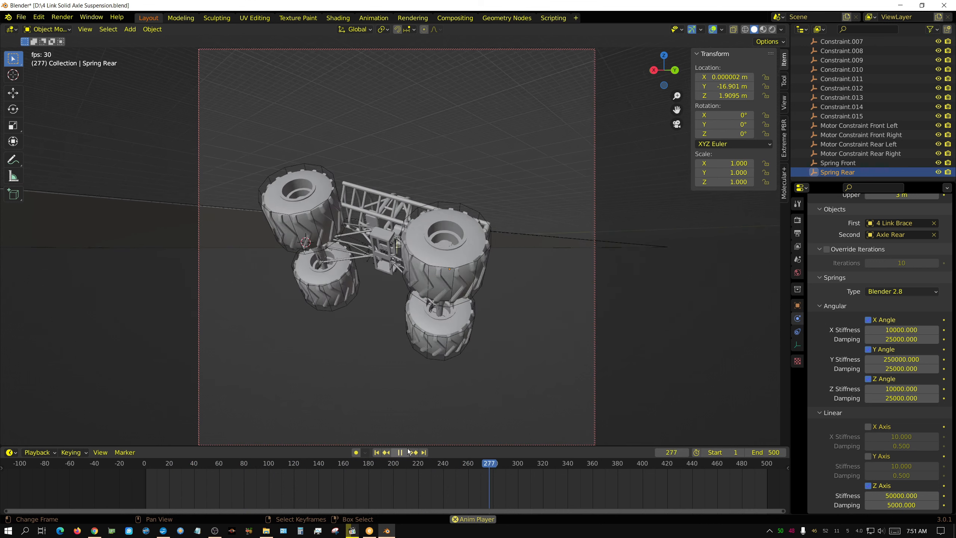
pyautogui.click(400, 453)
pyautogui.click(377, 453)
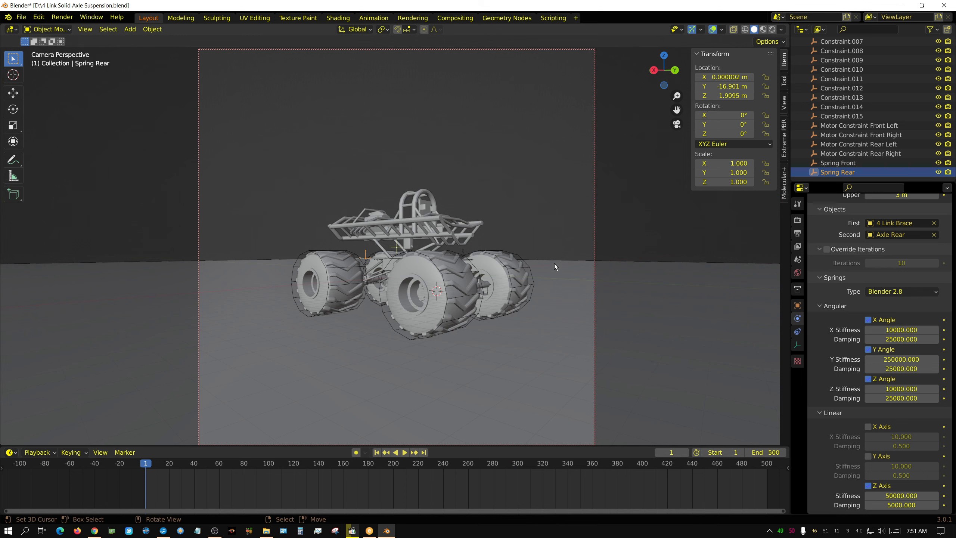
# Disable the X Angle and Z Angle springs of the Spring Rear constraint
pyautogui.click(424, 225)
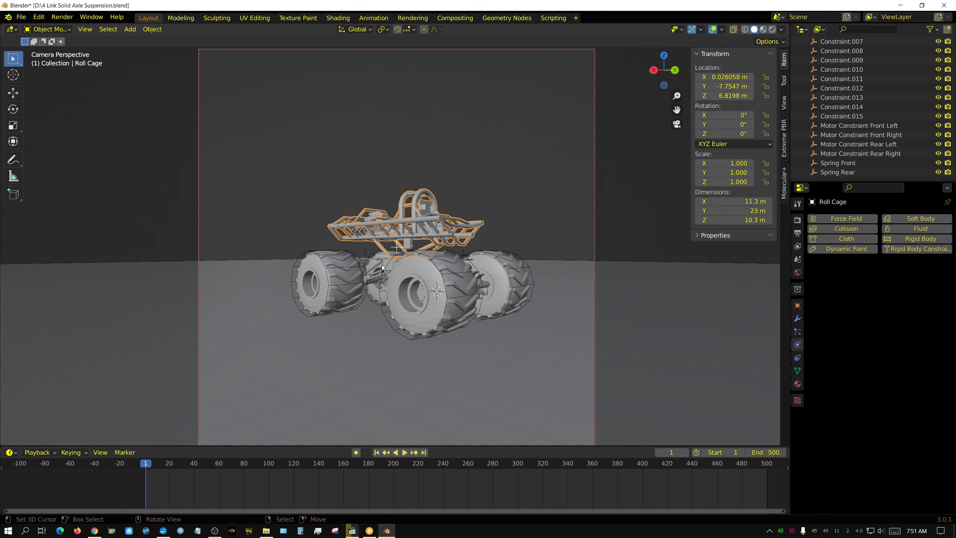
pyautogui.click(839, 174)
pyautogui.scroll(-5, 866, 381)
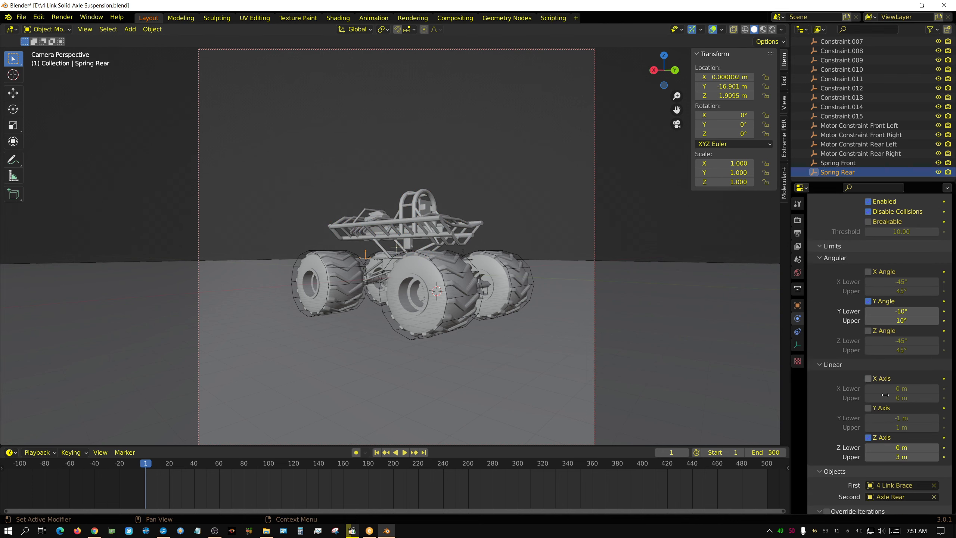
pyautogui.scroll(-12, 887, 394)
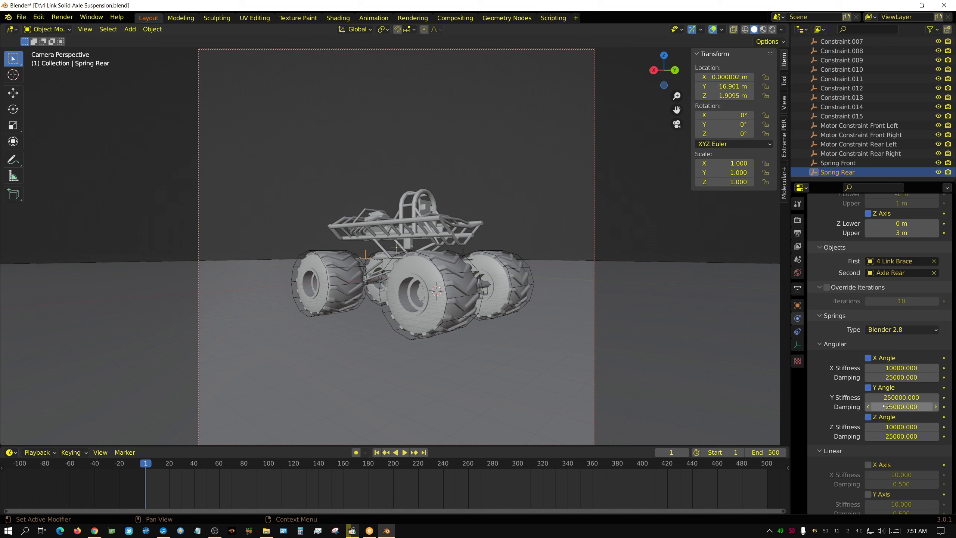
pyautogui.click(868, 358)
pyautogui.click(868, 417)
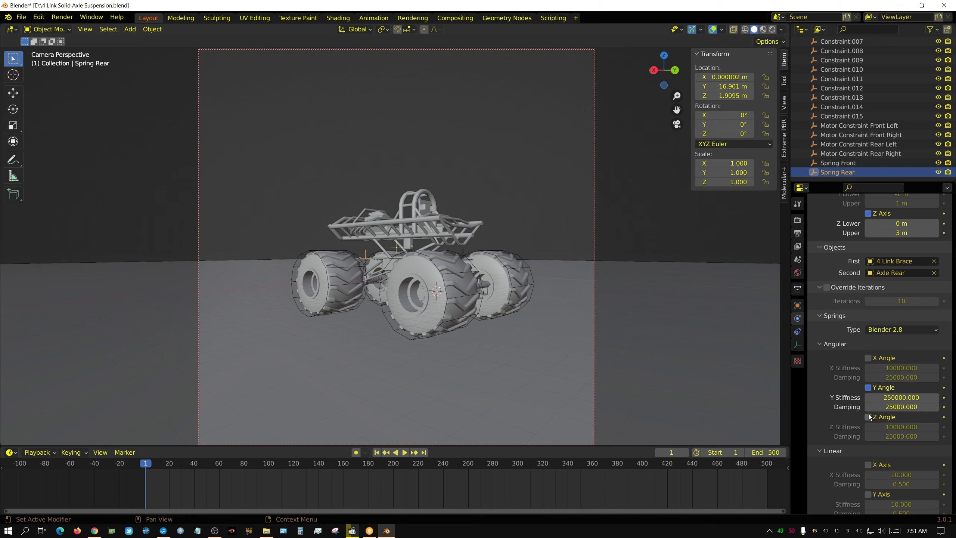
# Disable the X Angle and Z Angle springs of the Spring Front constraint
pyautogui.click(838, 162)
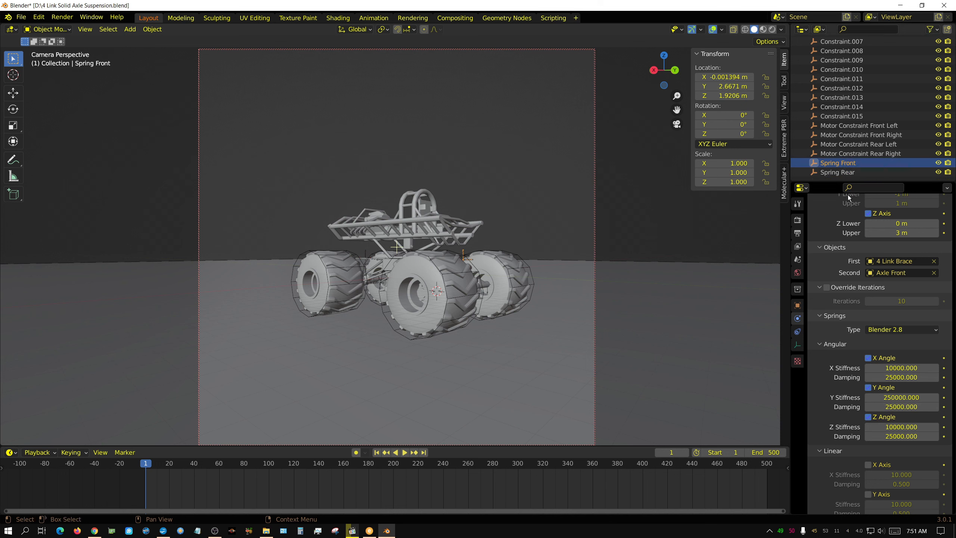
pyautogui.click(868, 358)
pyautogui.click(868, 417)
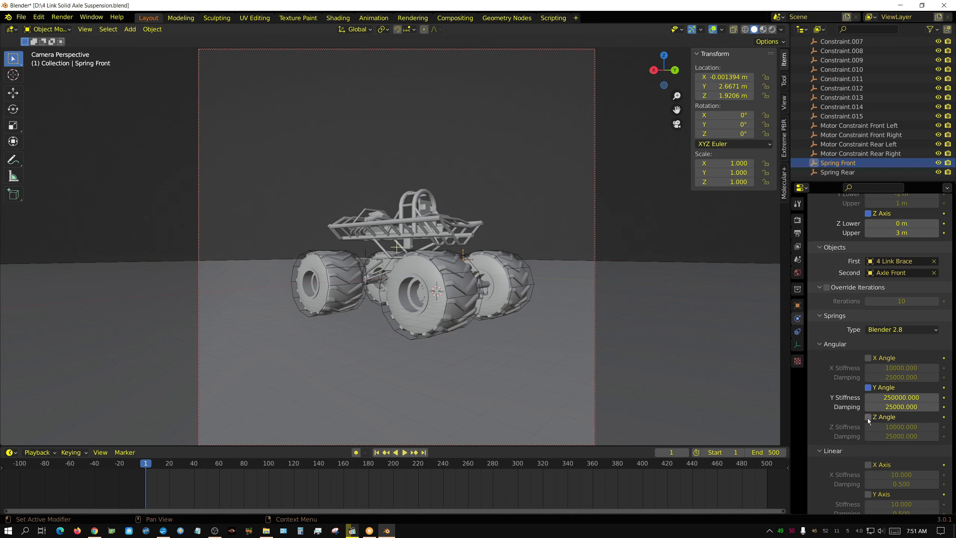
# Raise the angular Y stiffness of the Spring Front constraint to 2500000
pyautogui.click(892, 398)
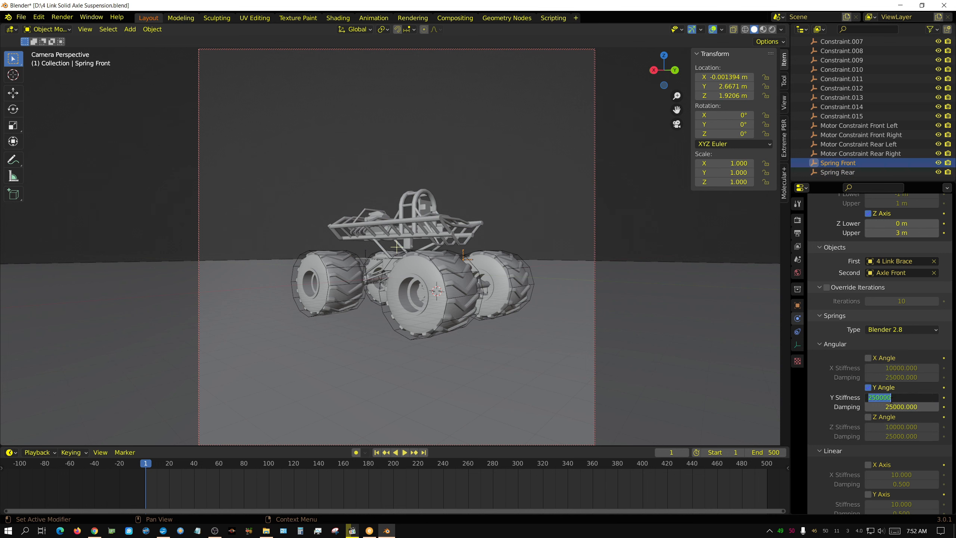
pyautogui.click(879, 398)
pyautogui.press('Return')
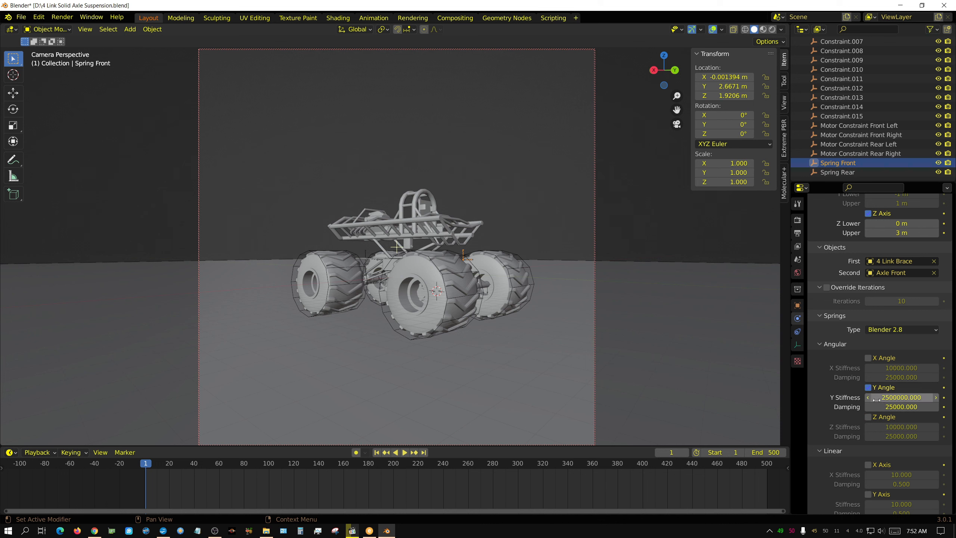
# Set the angular Y stiffness of the Spring Rear constraint to 2500000 and its Y damping to 250000
pyautogui.click(836, 172)
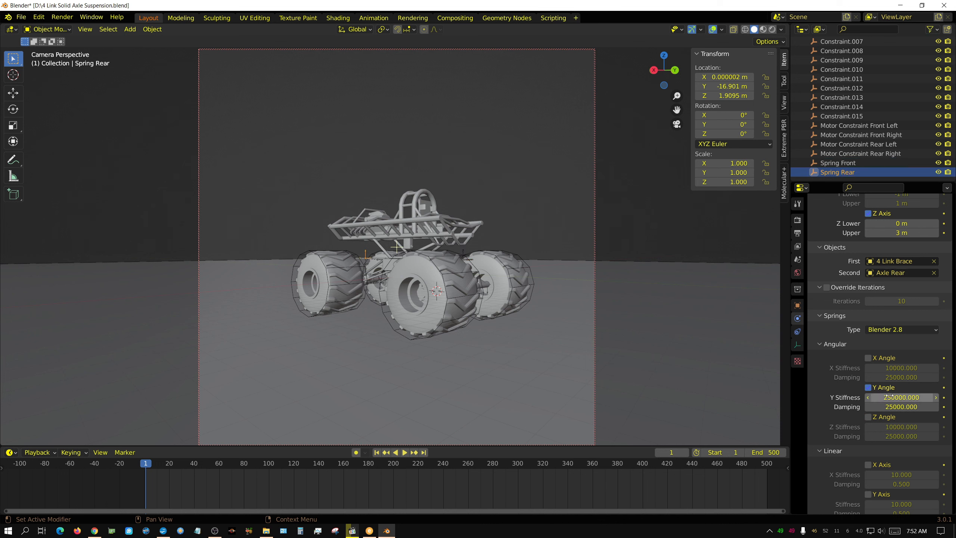
pyautogui.click(902, 397)
pyautogui.click(888, 398)
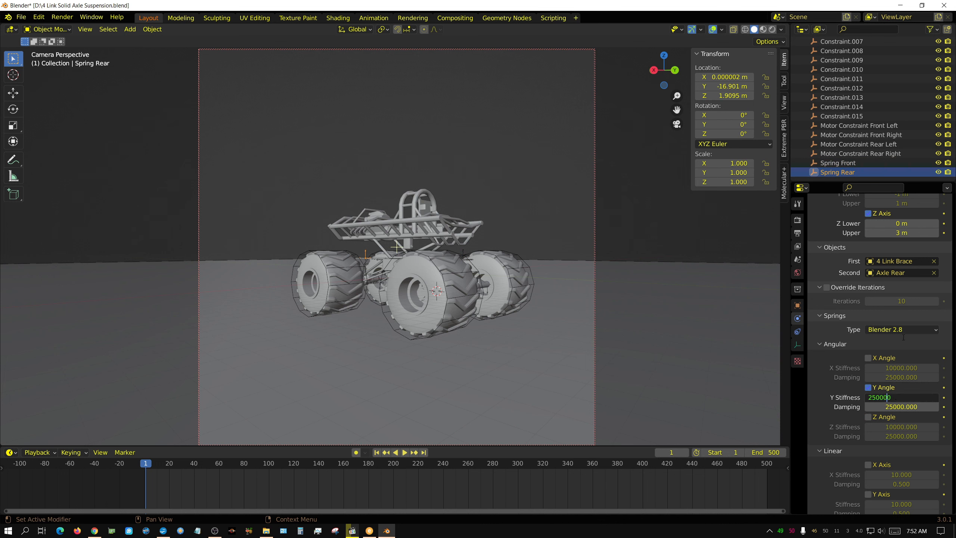
pyautogui.press('Return')
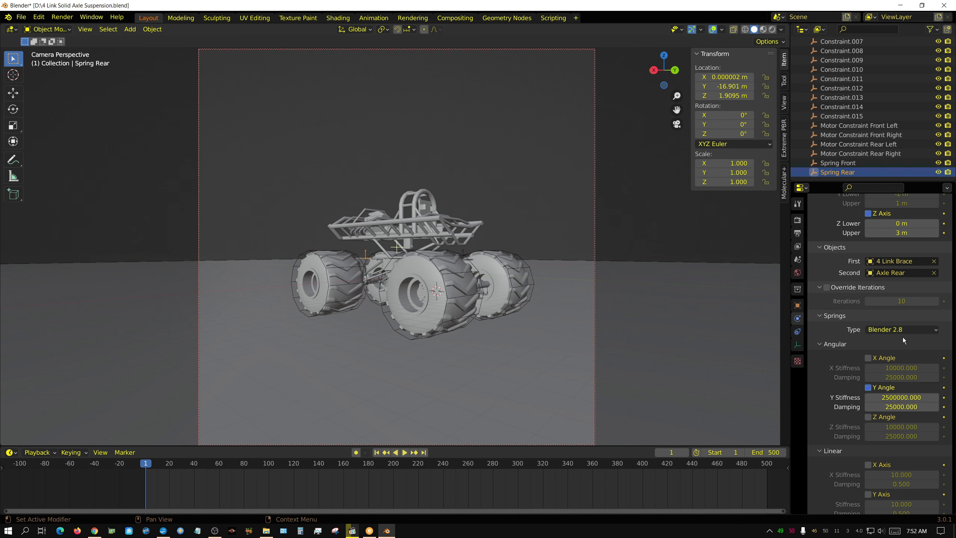
pyautogui.click(893, 408)
pyautogui.click(880, 408)
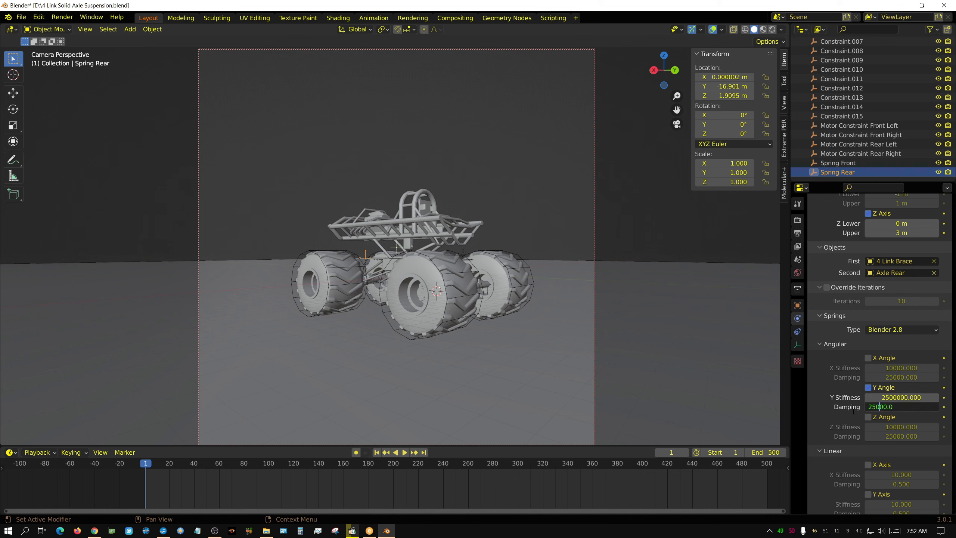
pyautogui.write('0')
pyautogui.press('Return')
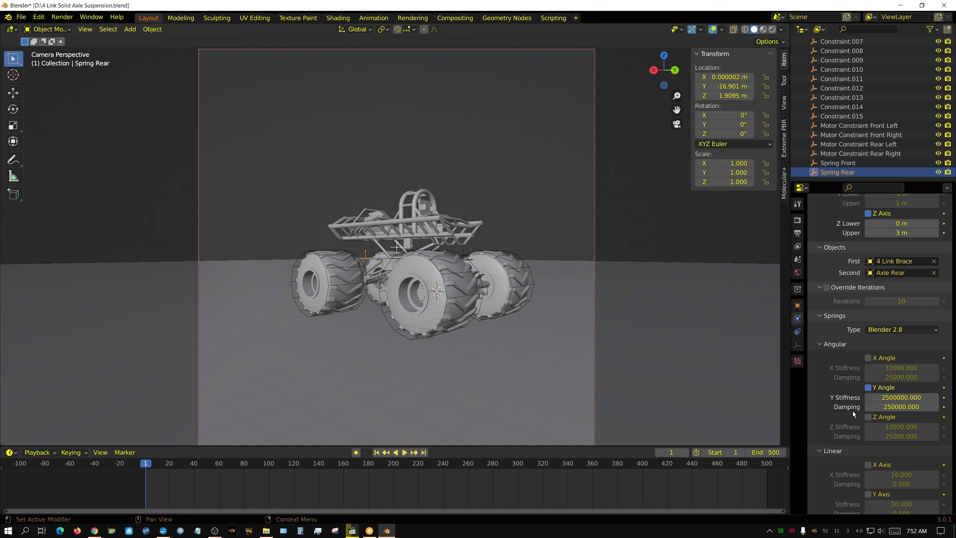
# Set the angular Y damping of the Spring Front constraint to 250000
pyautogui.click(830, 162)
pyautogui.click(891, 406)
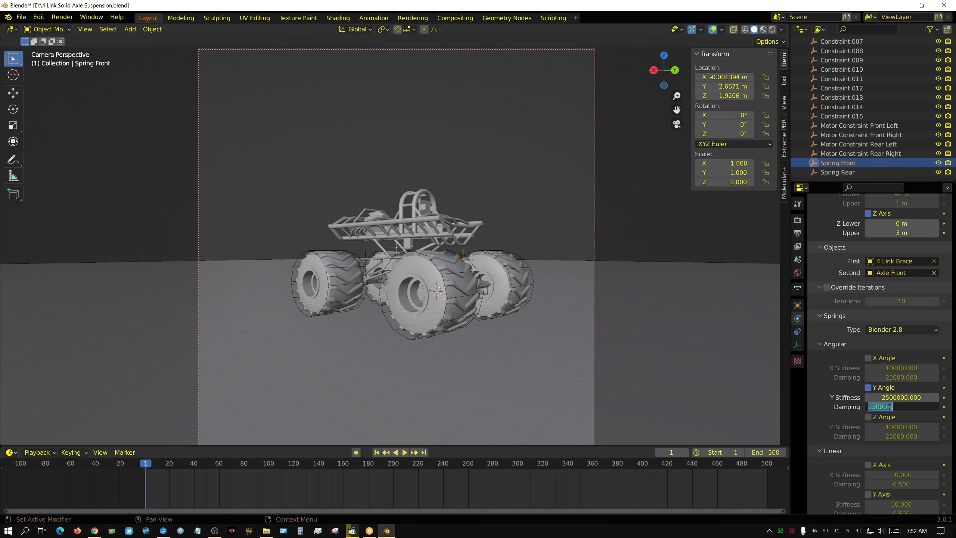
pyautogui.click(880, 407)
pyautogui.write('0')
pyautogui.press('Return')
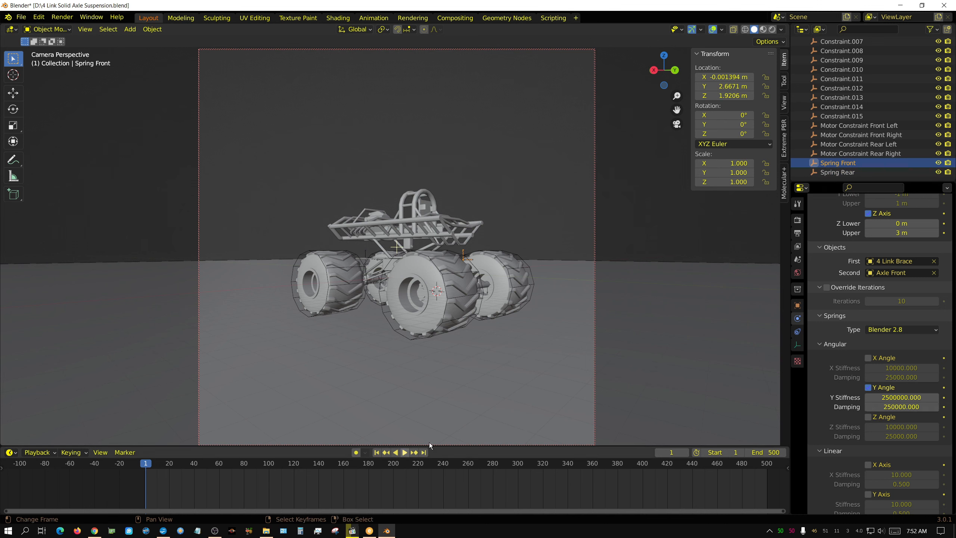
# Play the simulation through the camera to check the truck with the new stiffness and damping, and return to frame 1
pyautogui.click(455, 308)
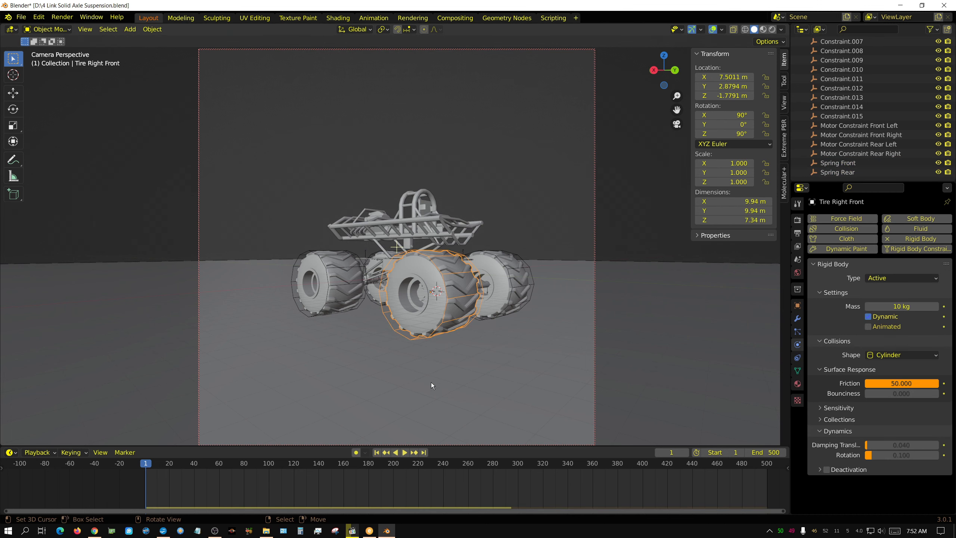
pyautogui.click(405, 453)
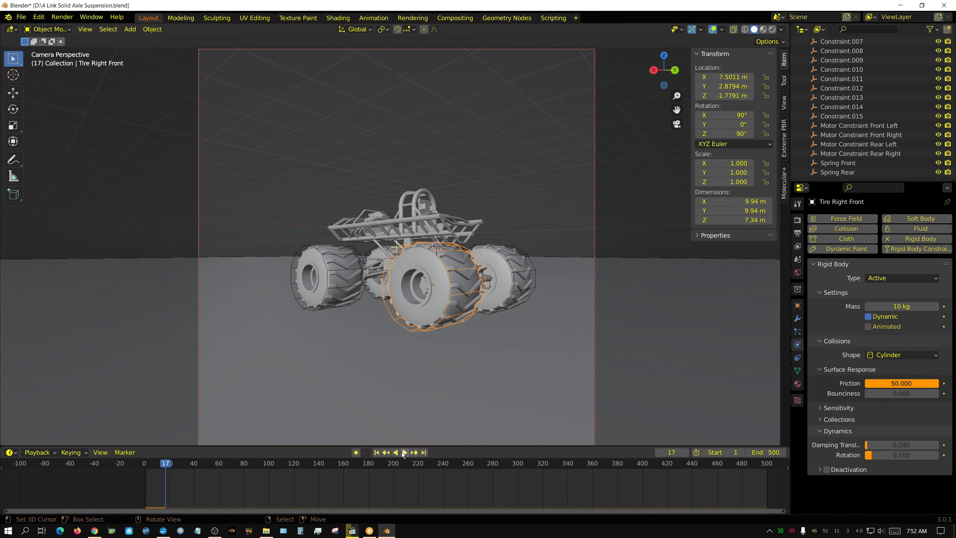
pyautogui.click(405, 452)
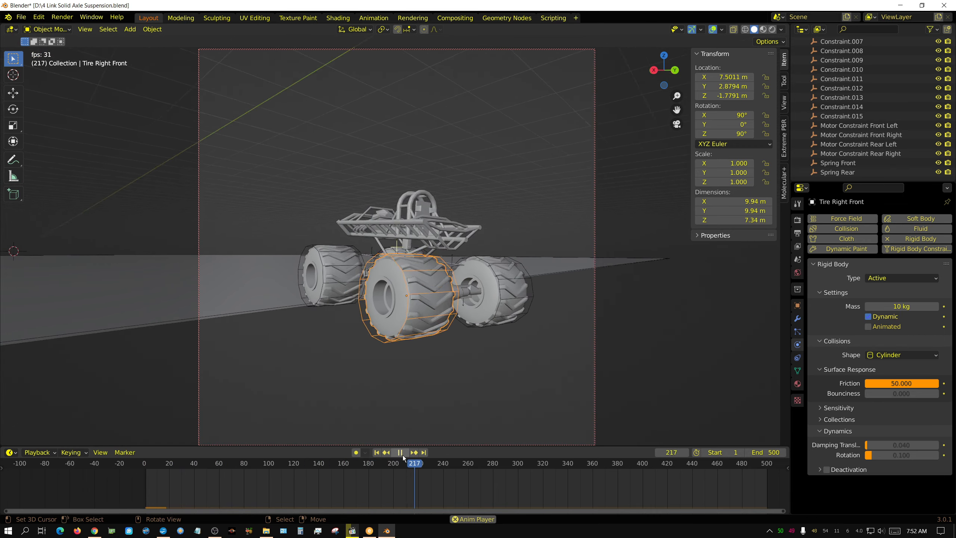
pyautogui.click(403, 455)
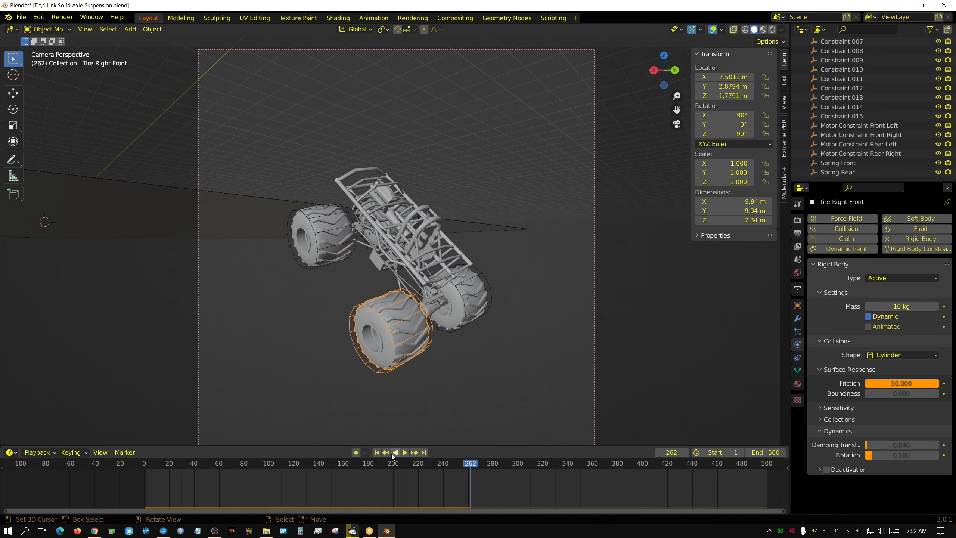
pyautogui.click(377, 453)
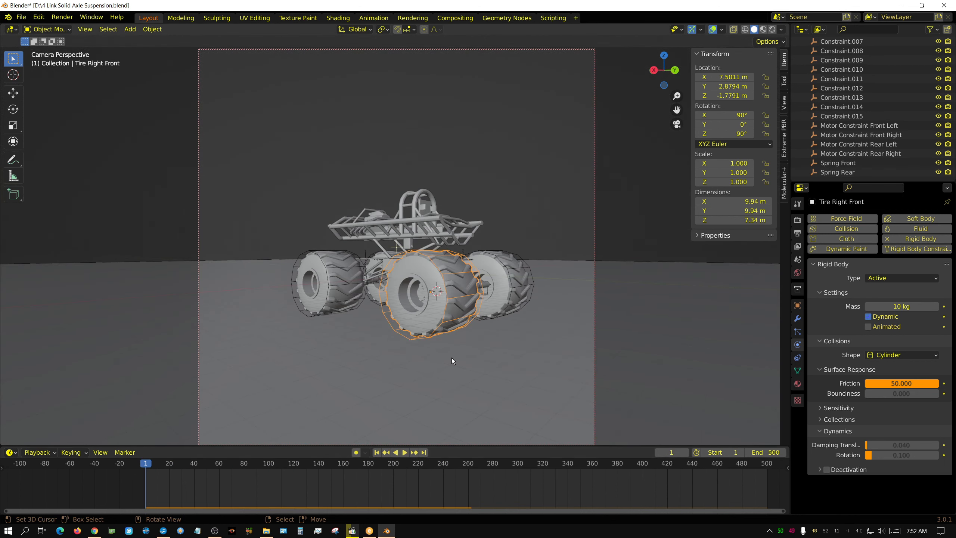
# Leave the camera view and add a cylinder mesh to the scene as an obstacle
pyautogui.press('KP_1')
pyautogui.press('KP_3')
pyautogui.moveTo(451, 357); pyautogui.dragTo(467, 334, button='middle')
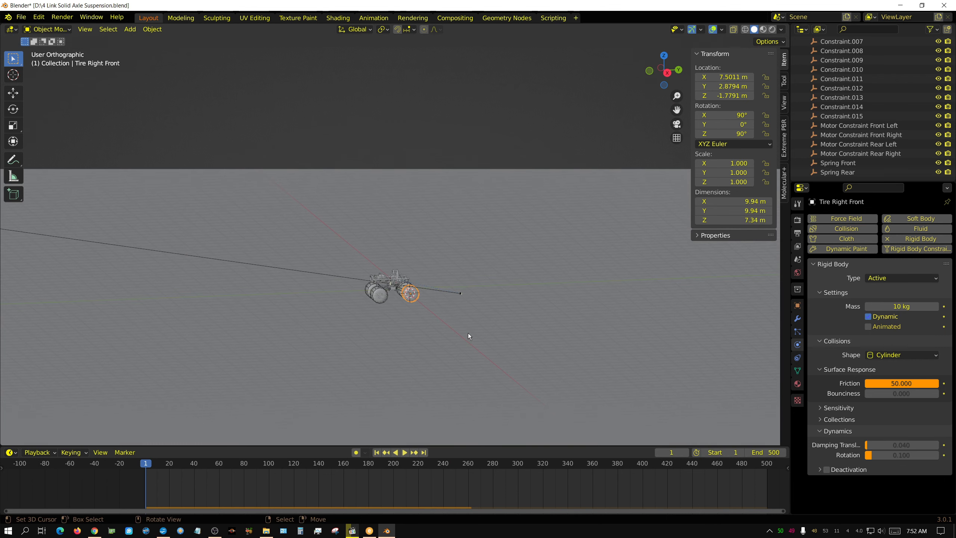
pyautogui.scroll(2, 467, 333)
pyautogui.click(133, 30)
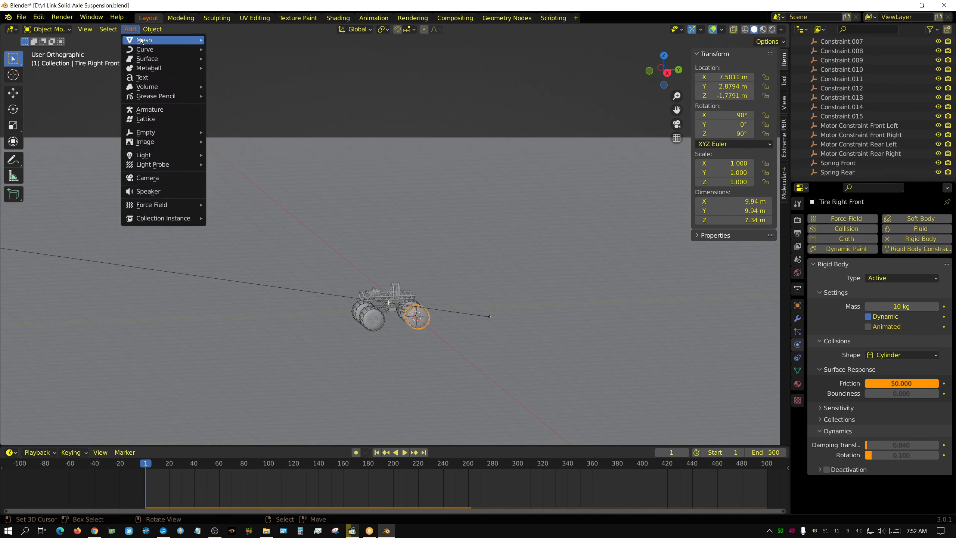
pyautogui.moveTo(140, 38)
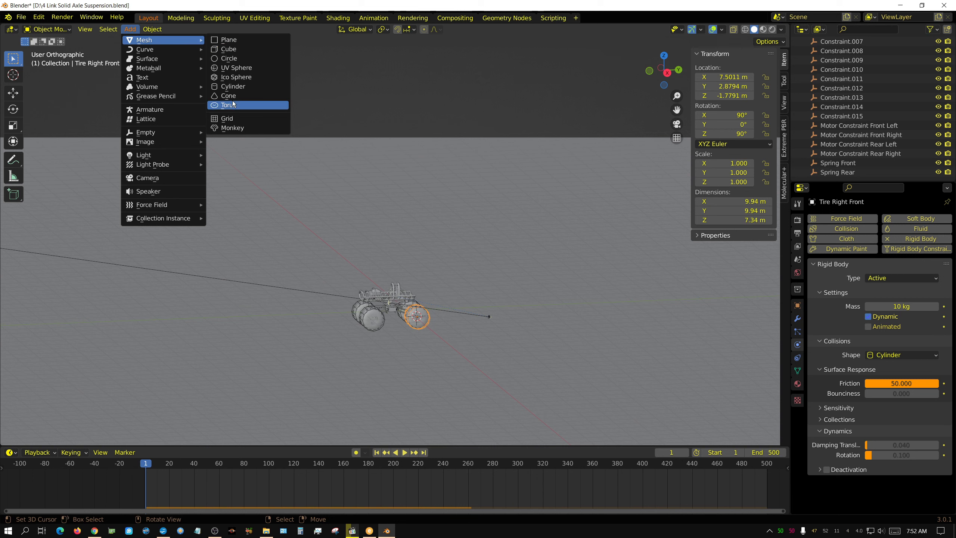
pyautogui.click(233, 87)
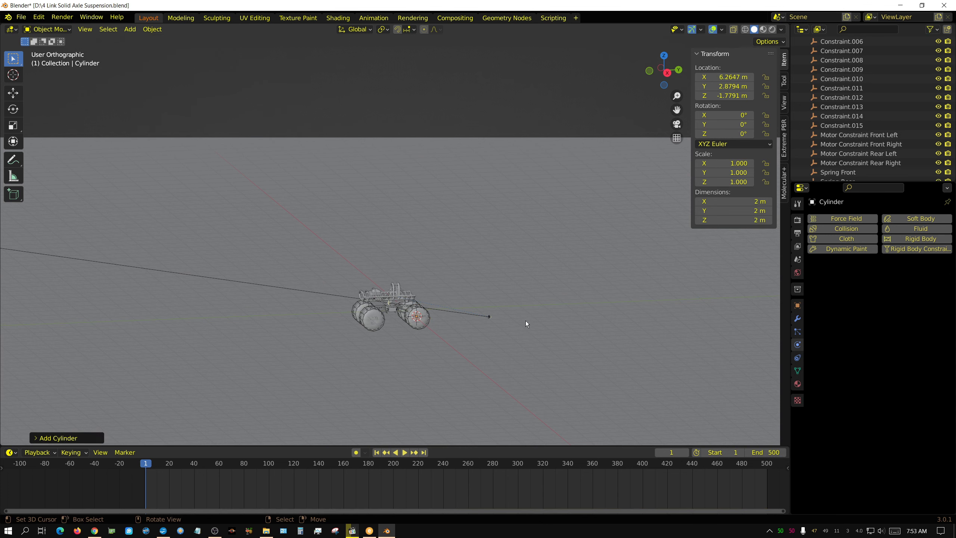
# Move the cylinder ahead of the truck to about Y 28.8 m, Z 2.3 m, and rotate it 90° about Y
pyautogui.press('ctrl+KP_3')
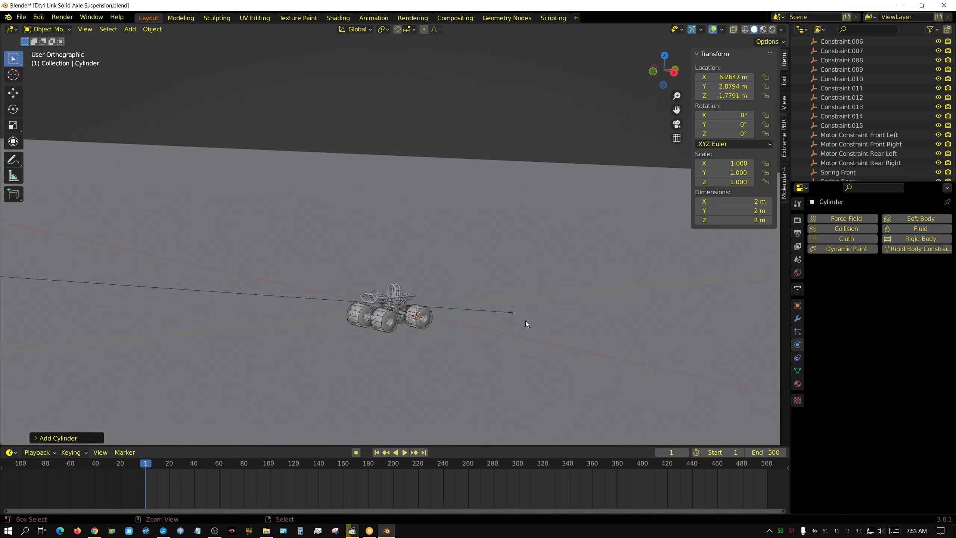
pyautogui.press('KP_3')
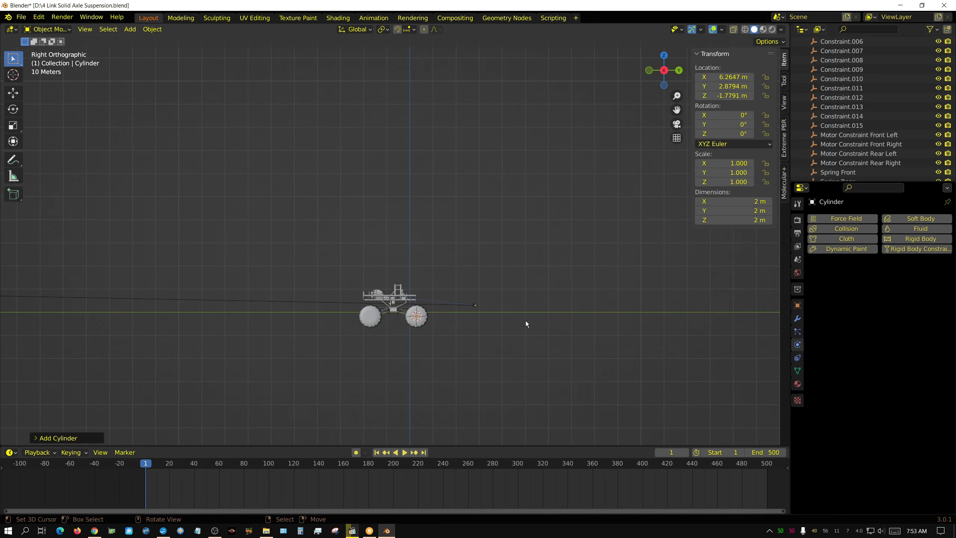
pyautogui.scroll(5, 486, 328)
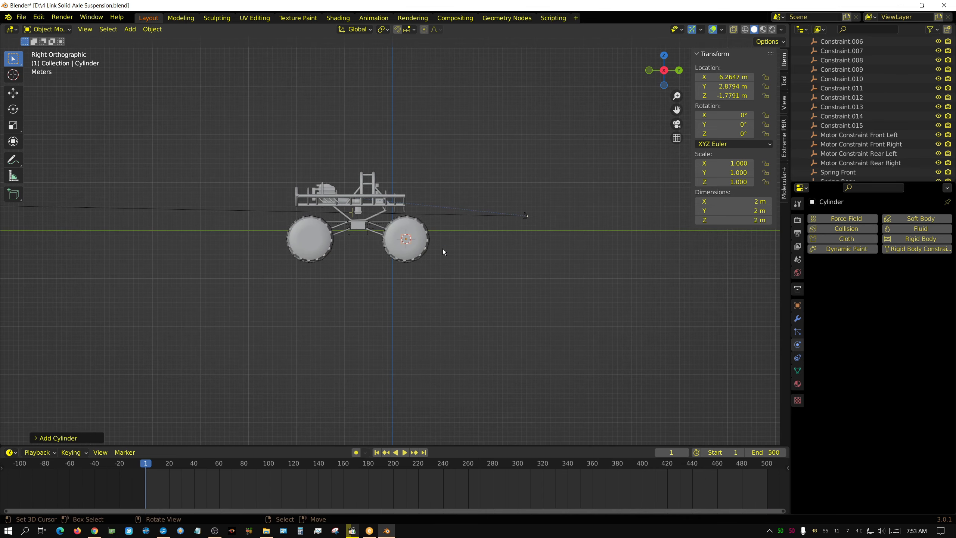
pyautogui.press('g')
pyautogui.click(559, 251)
pyautogui.press('r')
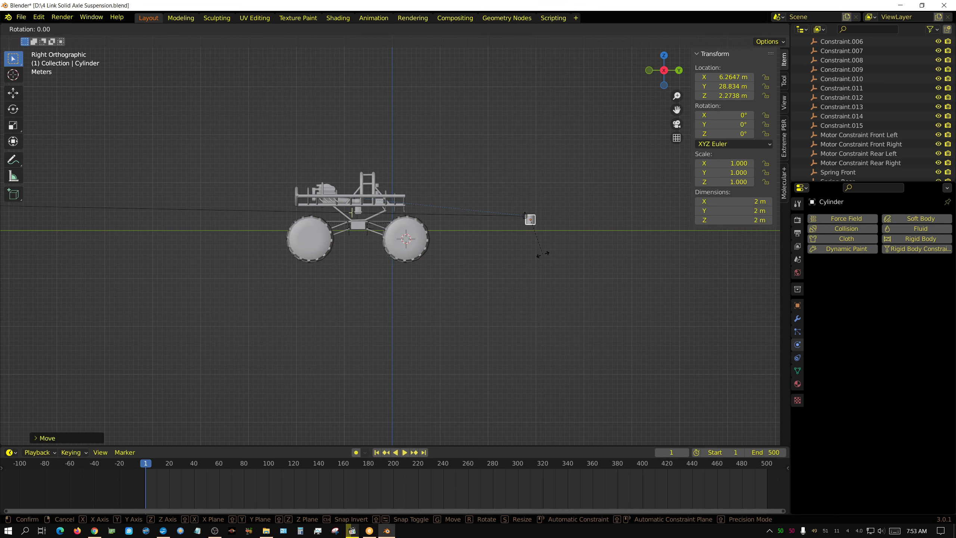
pyautogui.write('y90')
pyautogui.press('Return')
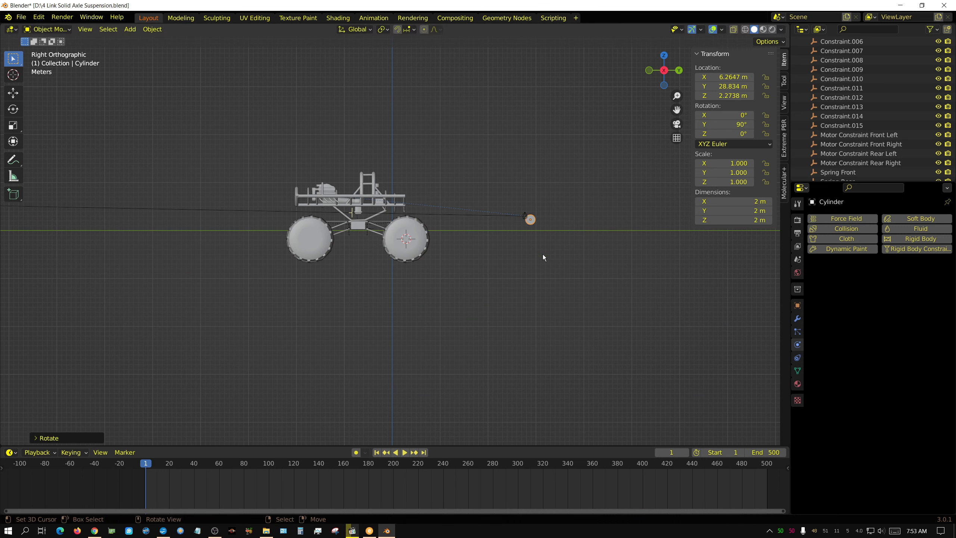
# Scale the cylinder by 50 along the X axis and apply its scale
pyautogui.press('KP_7')
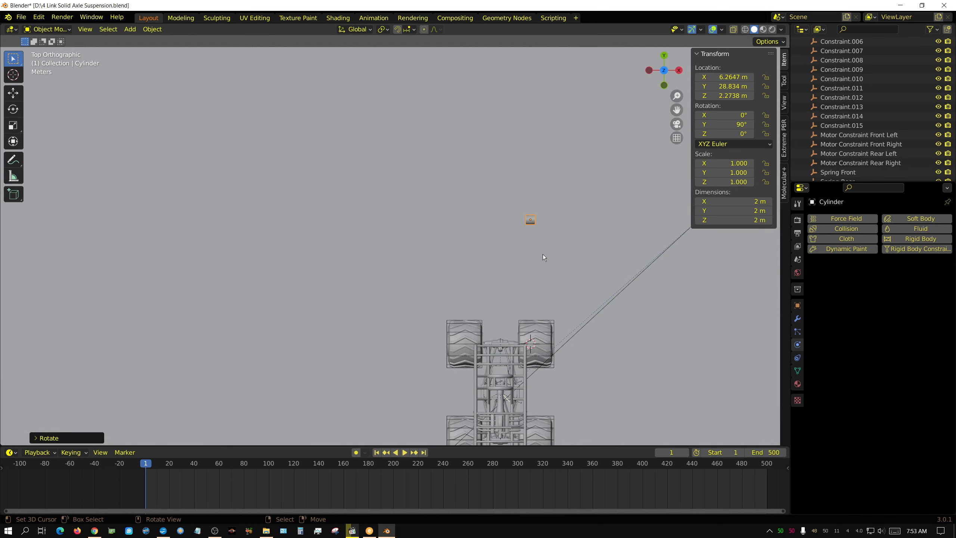
pyautogui.press('s')
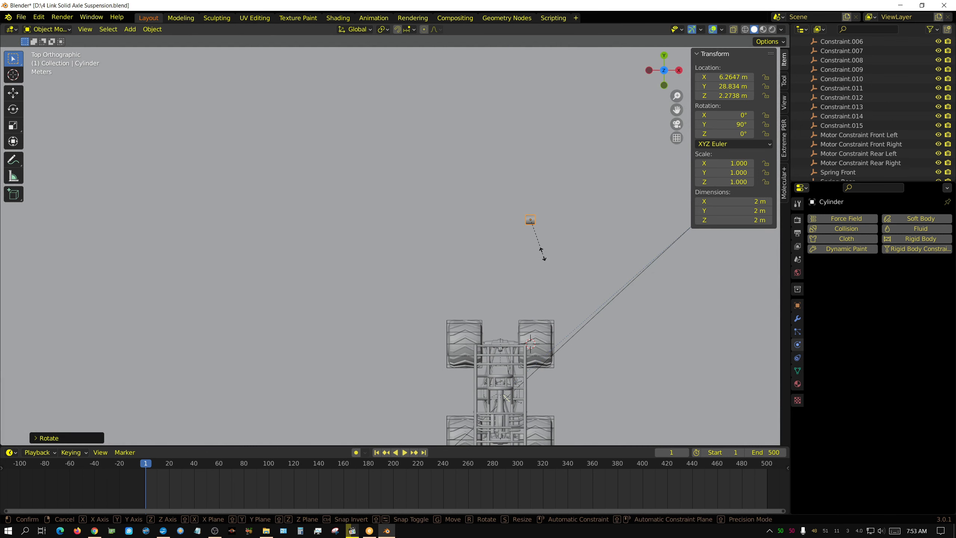
pyautogui.write('x50')
pyautogui.press('Return')
pyautogui.scroll(-3, 543, 255)
pyautogui.hotkey('ctrl', 'a')
pyautogui.click(543, 255)
# Make the cylinder a passive rigid body and stretch it by 4 along the X axis, applying the scale
pyautogui.click(917, 239)
pyautogui.click(901, 277)
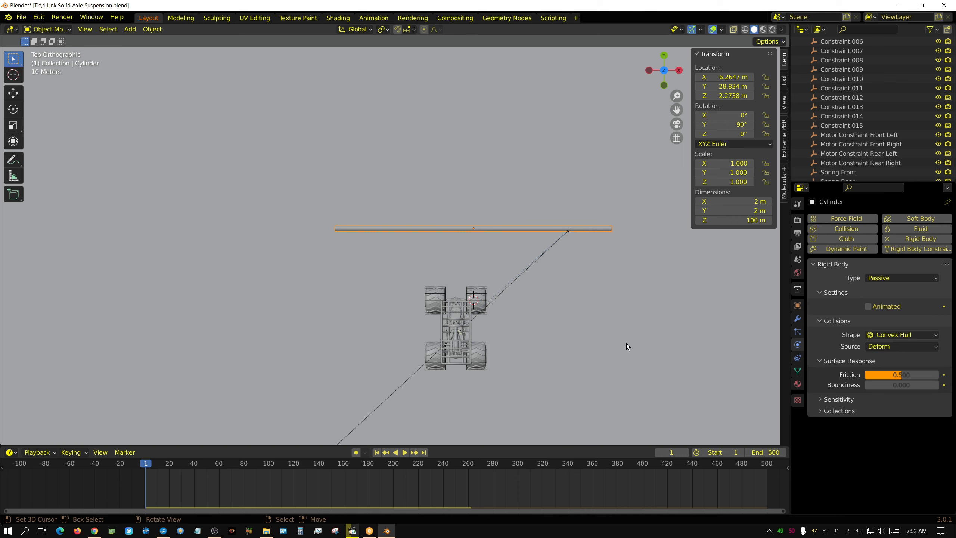
pyautogui.write('sx')
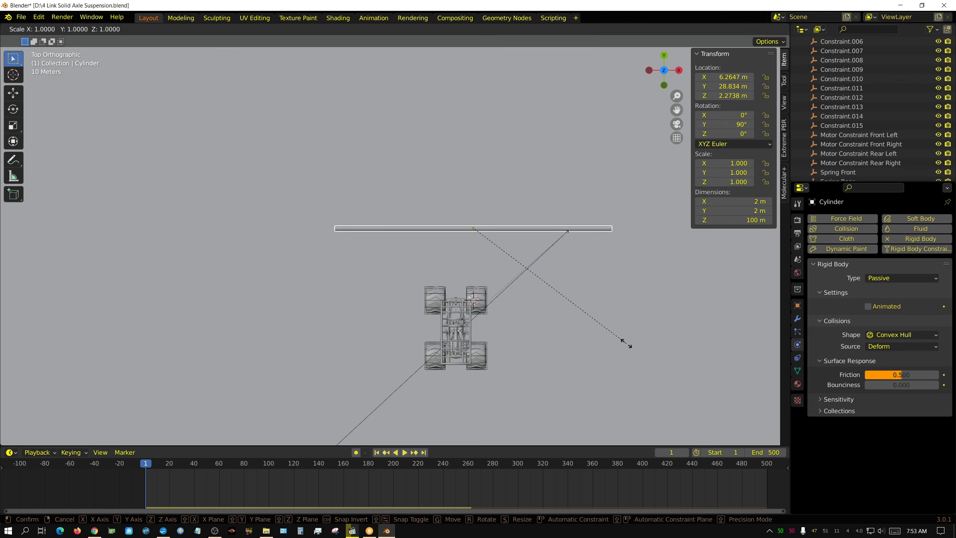
pyautogui.write('4')
pyautogui.press('Return')
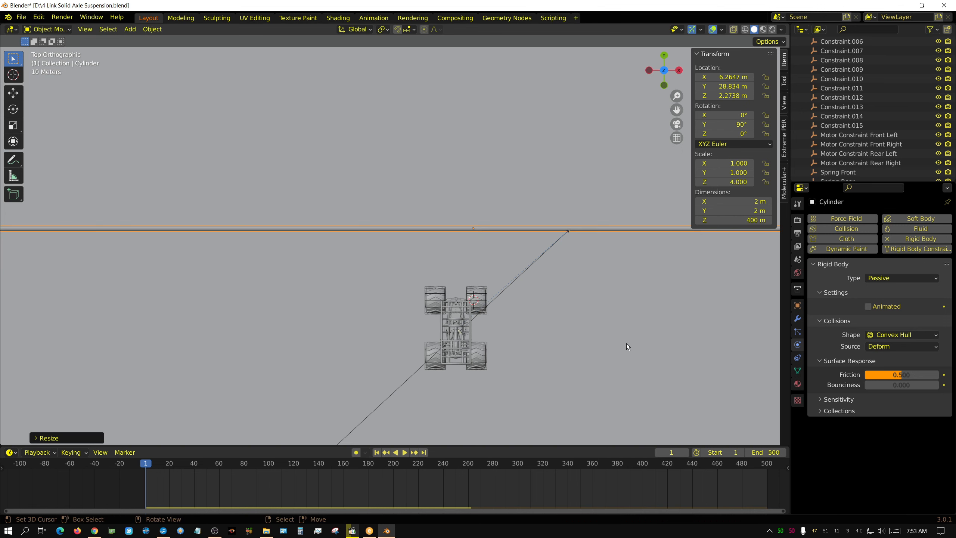
pyautogui.hotkey('ctrl', 'a')
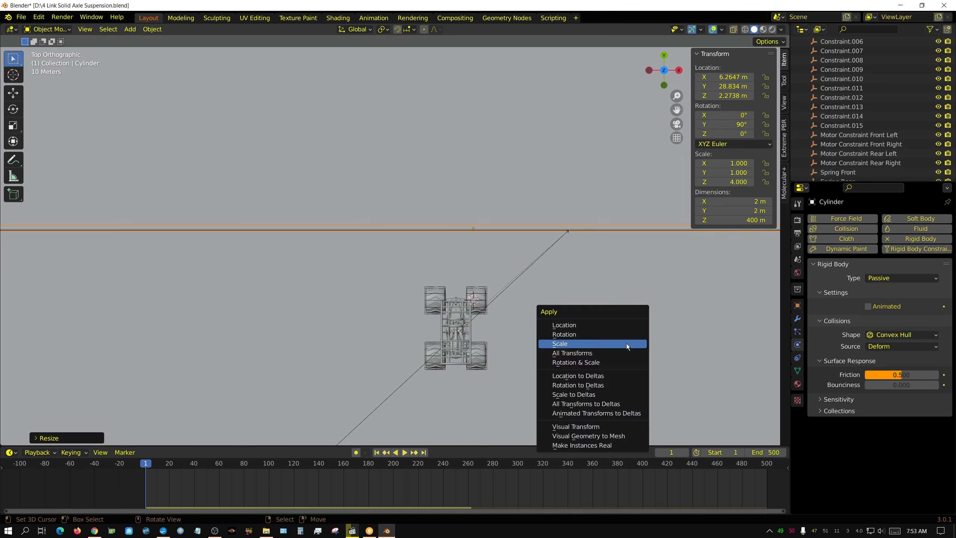
pyautogui.click(626, 344)
# Keep Convex Hull as the cylinder's collision shape and centre it in front of the truck at about X -0.2 m
pyautogui.click(914, 336)
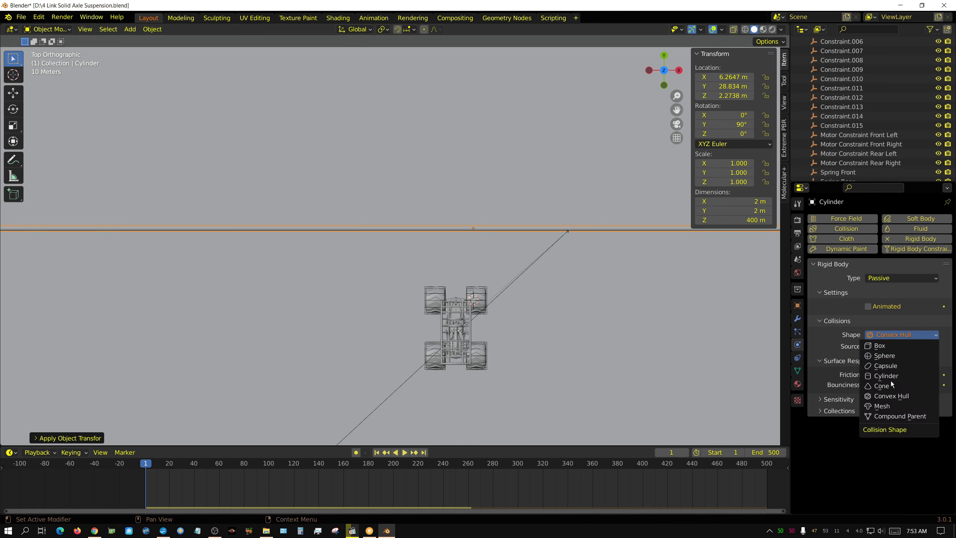
pyautogui.click(891, 398)
pyautogui.press('g')
pyautogui.press('x')
pyautogui.click(521, 300)
pyautogui.press('KP_3')
pyautogui.scroll(4, 521, 300)
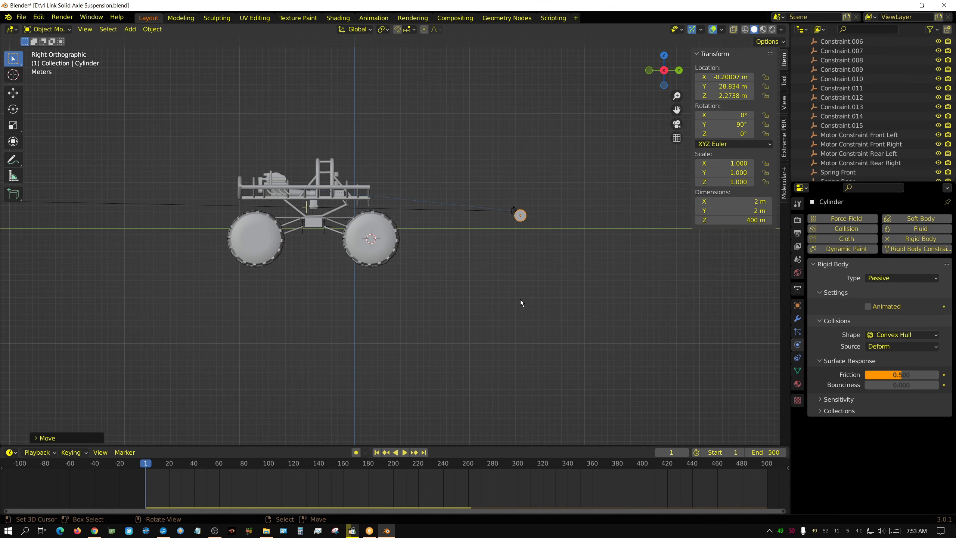
pyautogui.moveTo(604, 251)
pyautogui.mouseDown(button='middle')
pyautogui.moveTo(602, 261)
pyautogui.moveTo(603, 254)
pyautogui.mouseUp(button='middle')
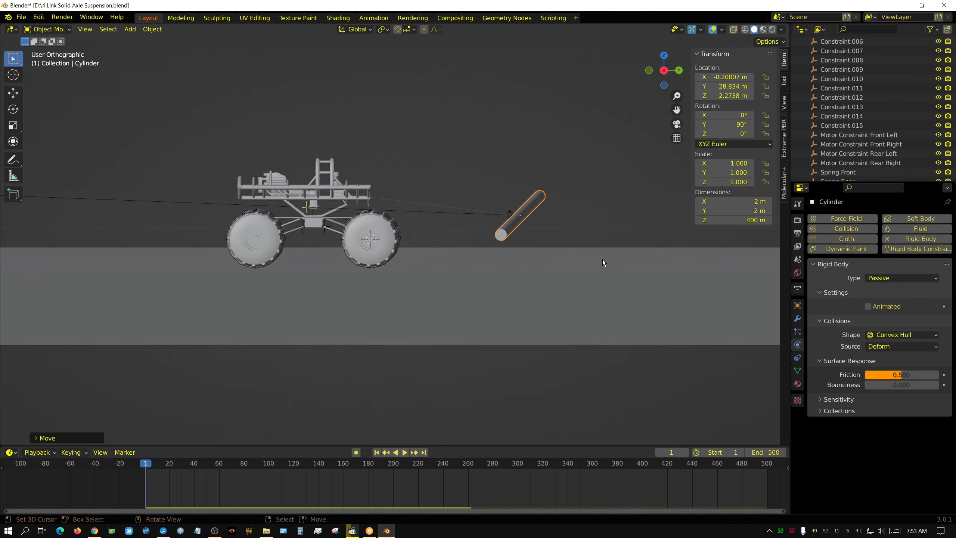
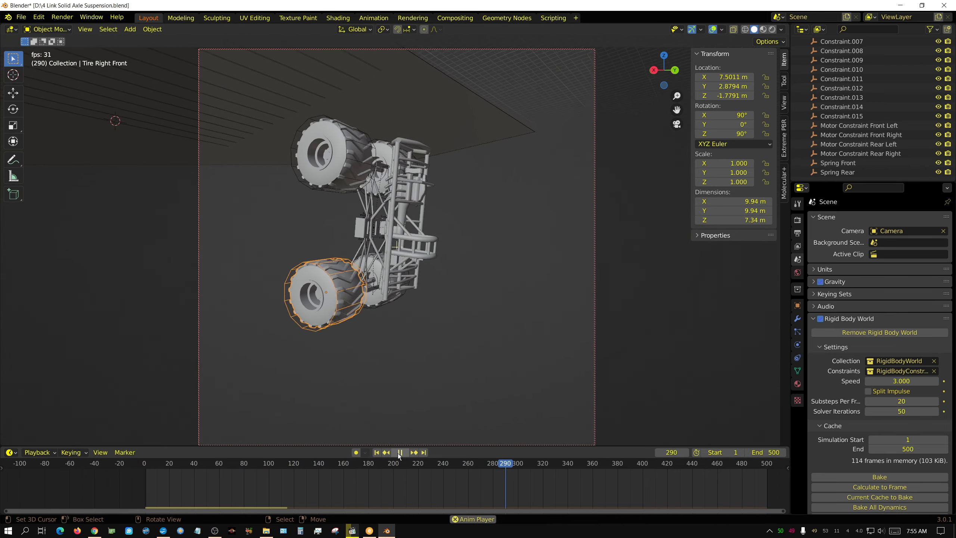
# Stop the running simulation, return to frame 1 and save the file
pyautogui.click(399, 452)
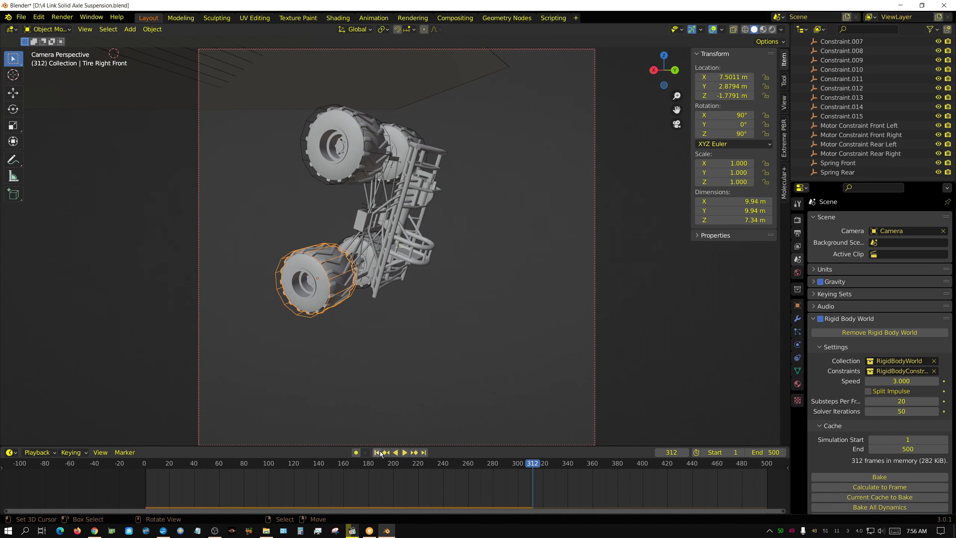
pyautogui.click(377, 453)
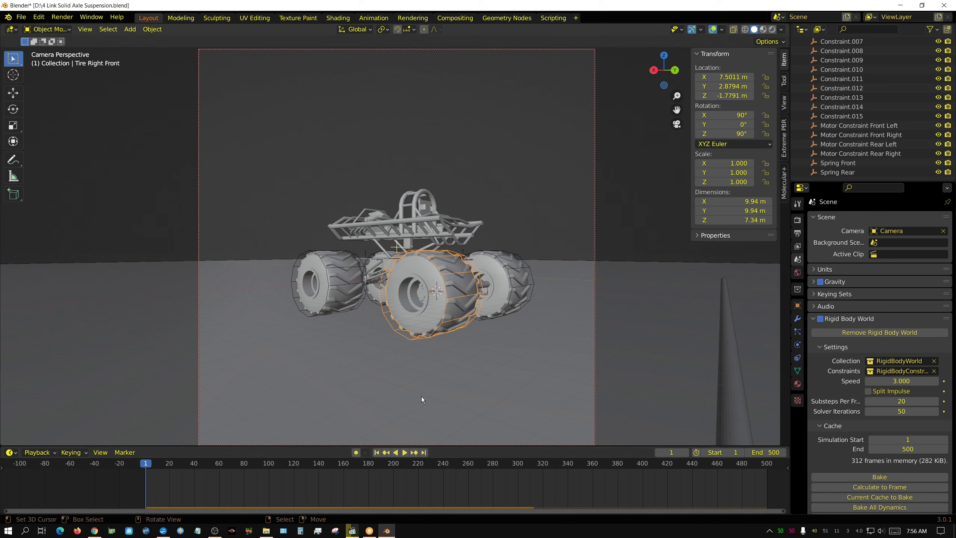
pyautogui.click(23, 18)
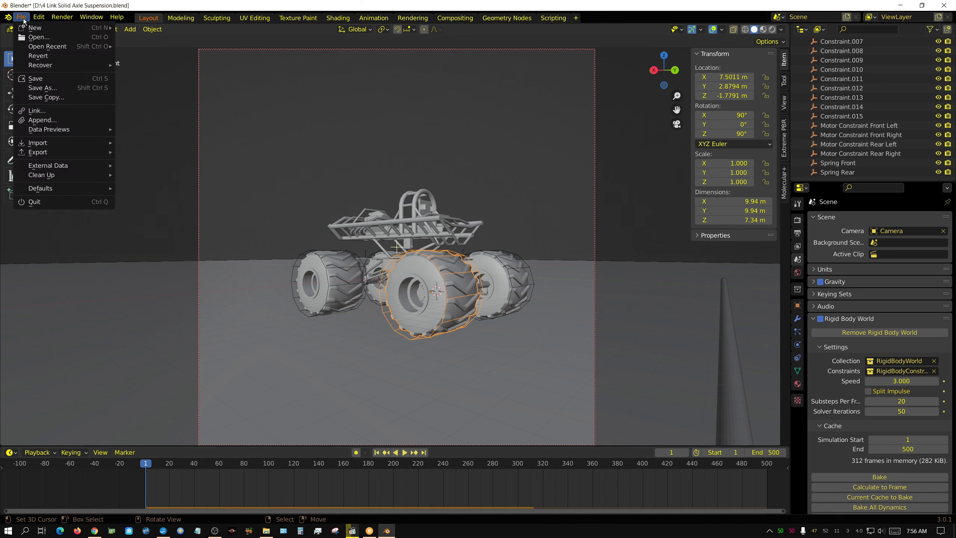
pyautogui.click(52, 78)
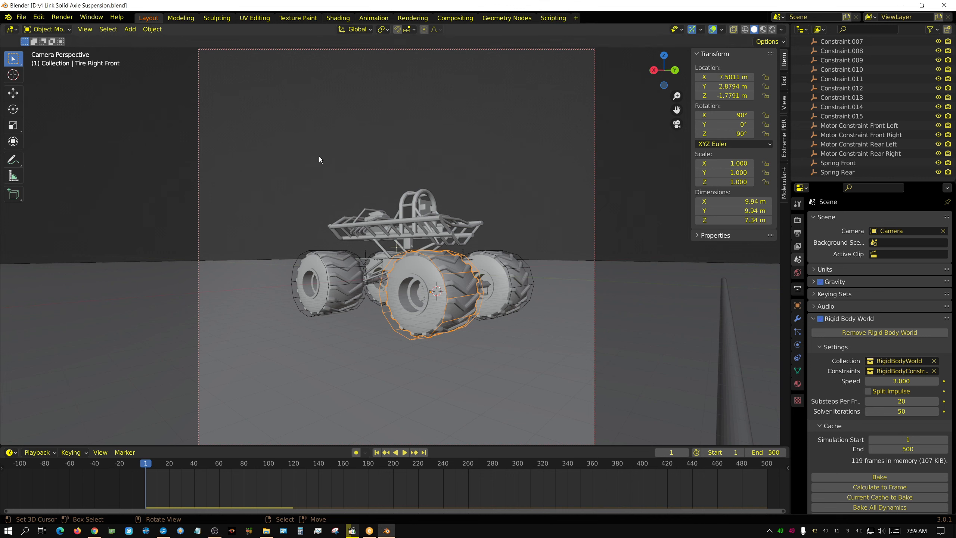
# Unhide the van body and set the render engine to Eevee
pyautogui.hotkey('alt', 'h')
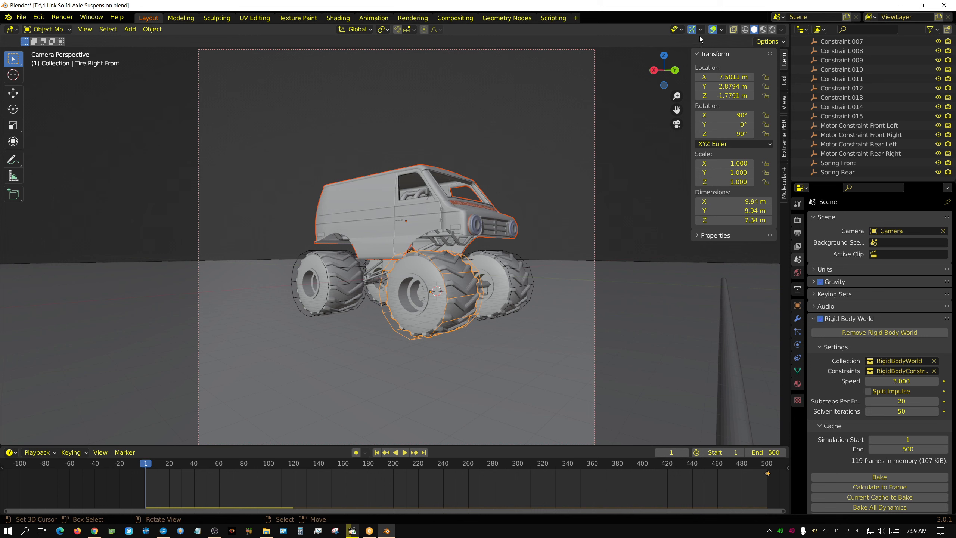
pyautogui.click(797, 220)
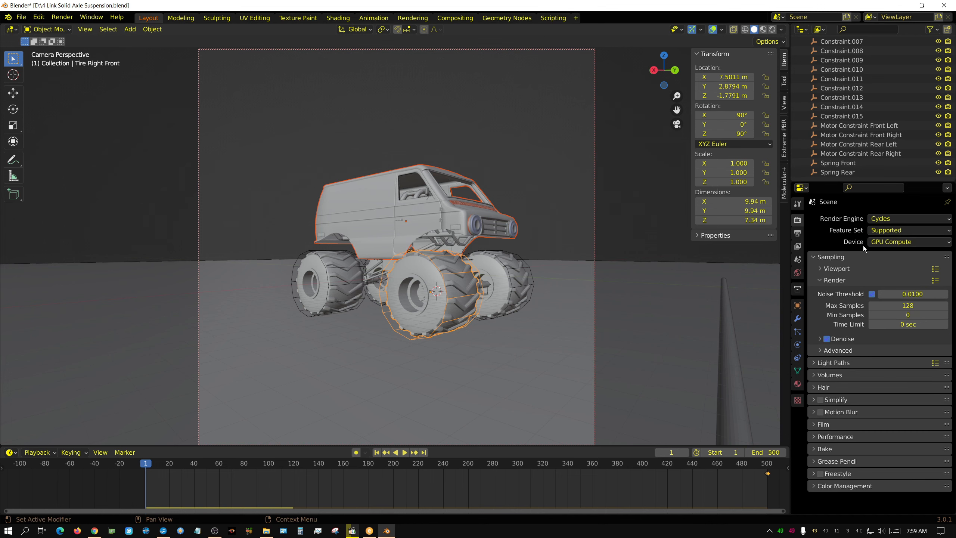
pyautogui.click(891, 220)
pyautogui.click(893, 230)
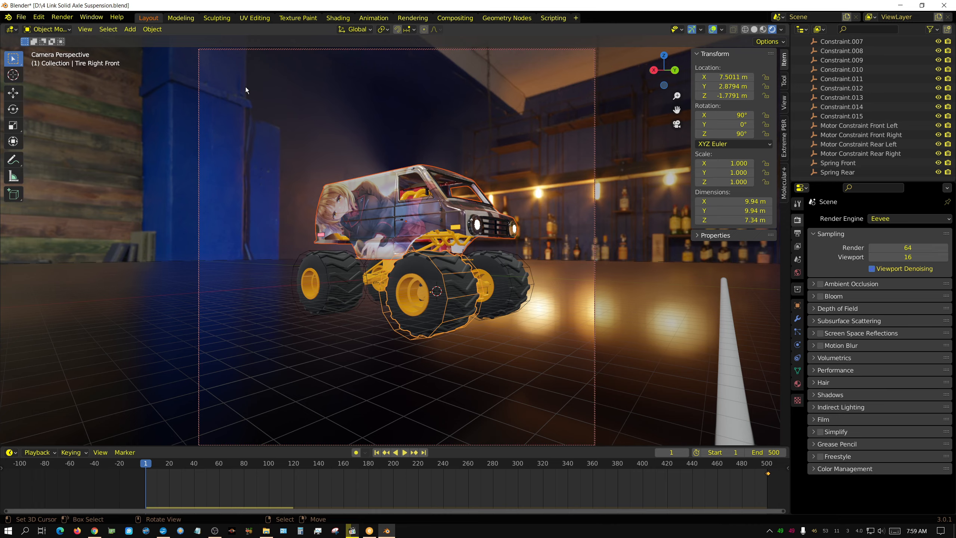
# Add a sun light in solid shading and move it high above the ground to about Y 339 m, Z 500 m
pyautogui.press('KP_1')
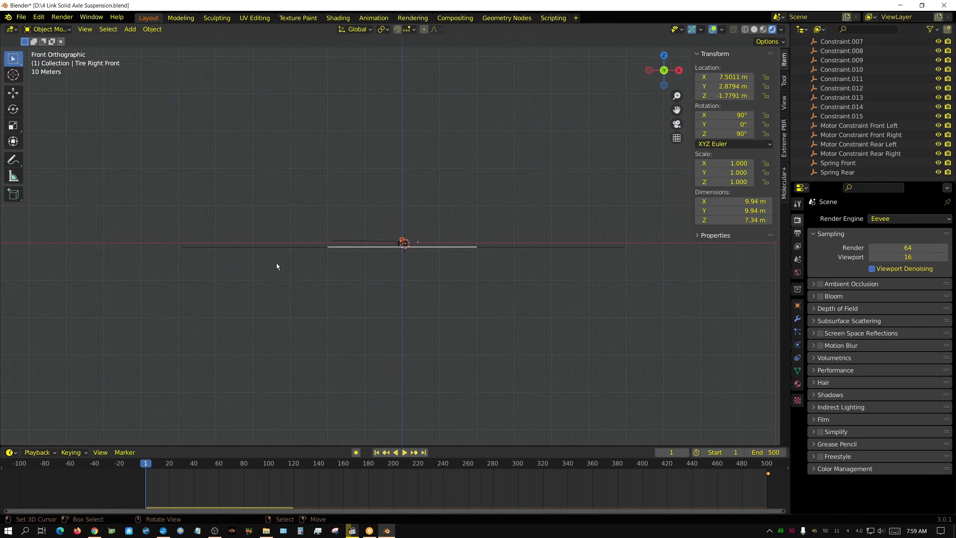
pyautogui.moveTo(276, 263); pyautogui.dragTo(201, 310, button='middle')
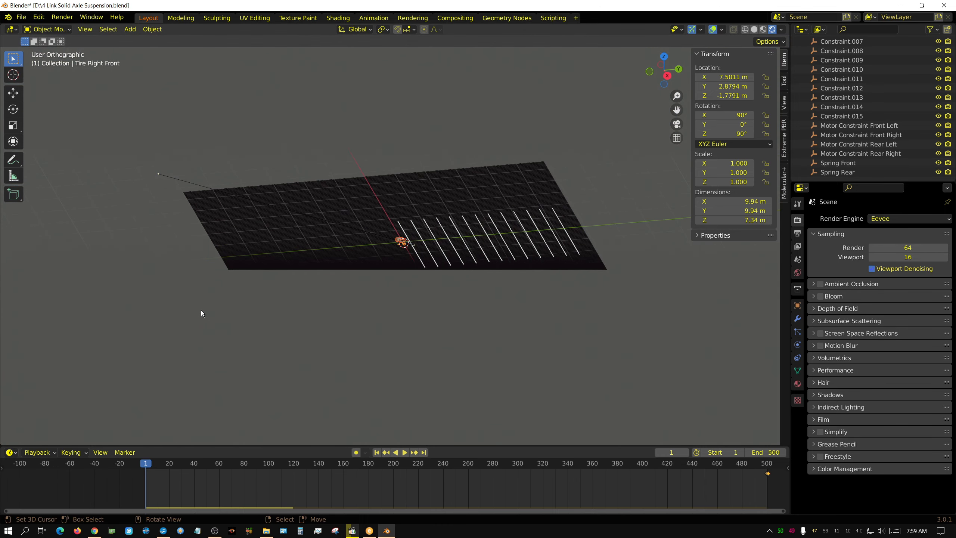
pyautogui.press('KP_3')
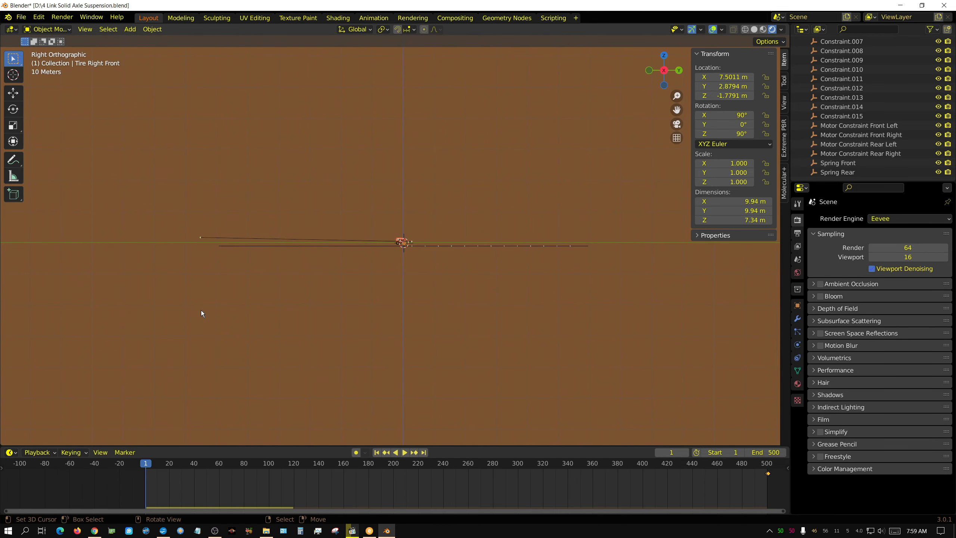
pyautogui.click(754, 30)
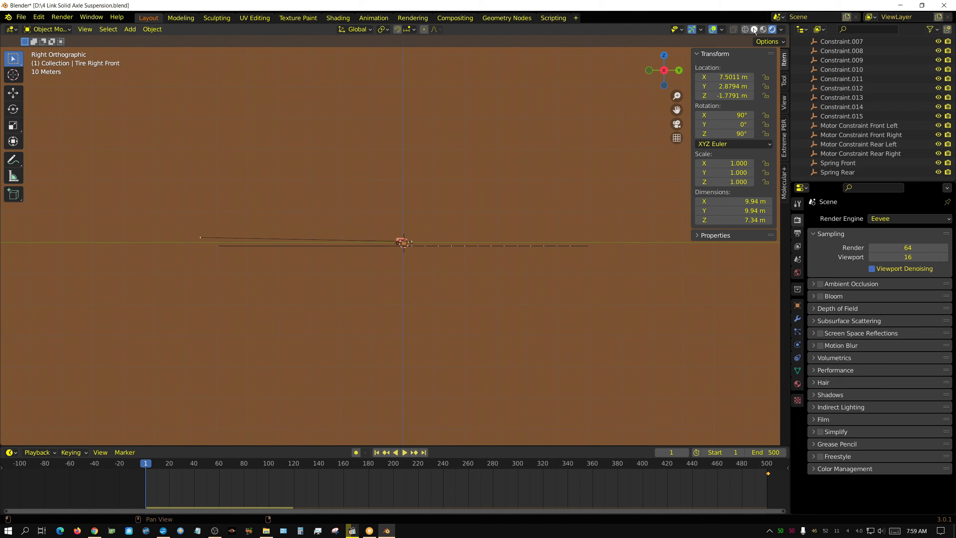
pyautogui.click(130, 29)
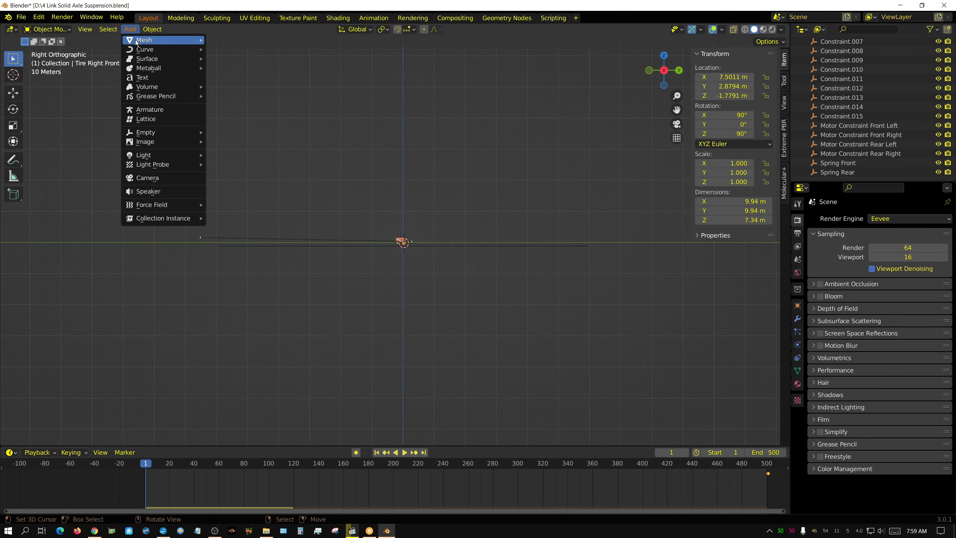
pyautogui.moveTo(136, 42)
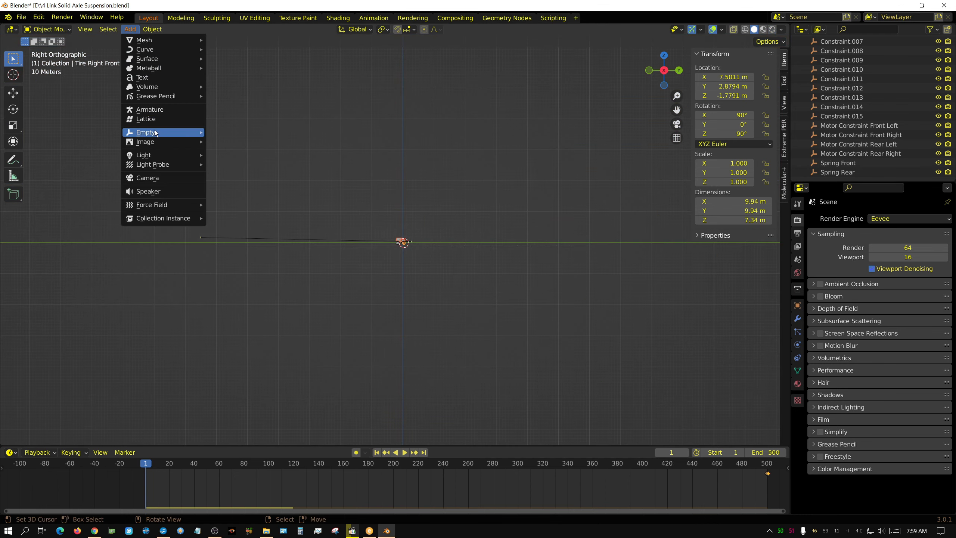
pyautogui.moveTo(157, 155)
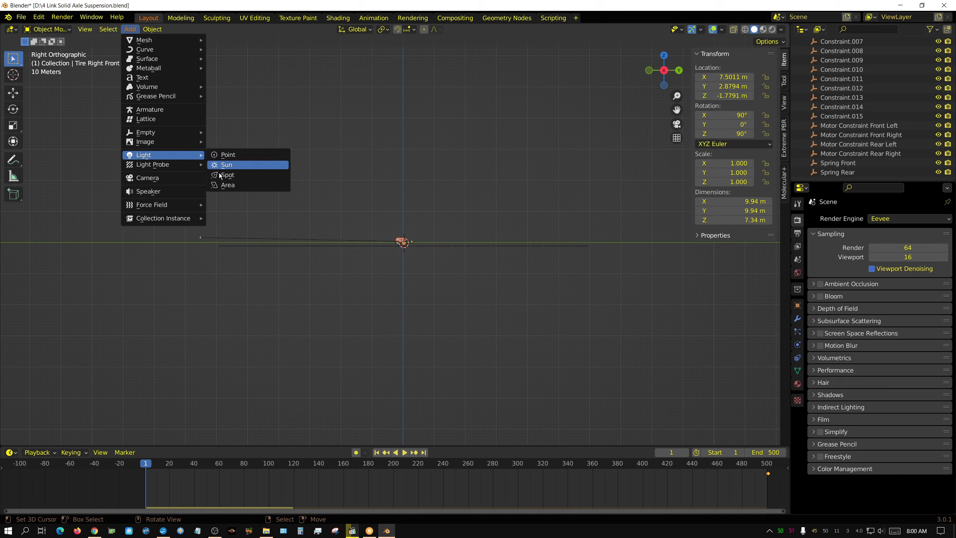
pyautogui.click(231, 166)
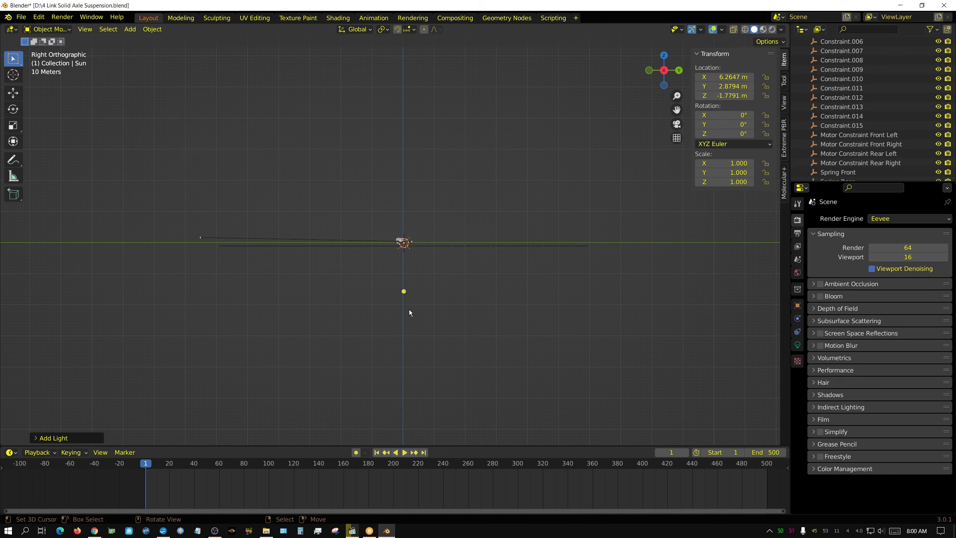
pyautogui.press('g')
pyautogui.click(514, 105)
# Rotate the sun light to about -62° on X in the right view and about -61.5° on Z in the top view
pyautogui.press('r')
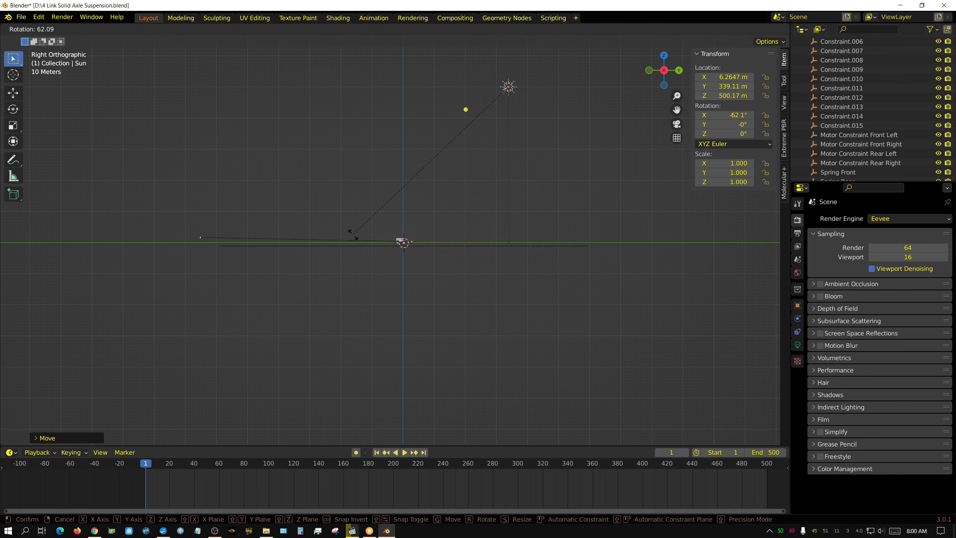
pyautogui.click(353, 234)
pyautogui.press('KP_7')
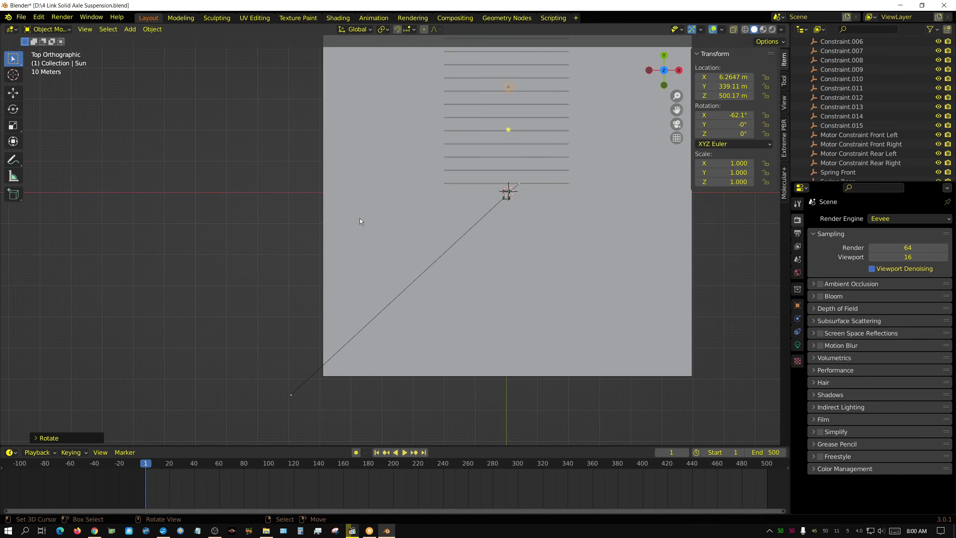
pyautogui.press('r')
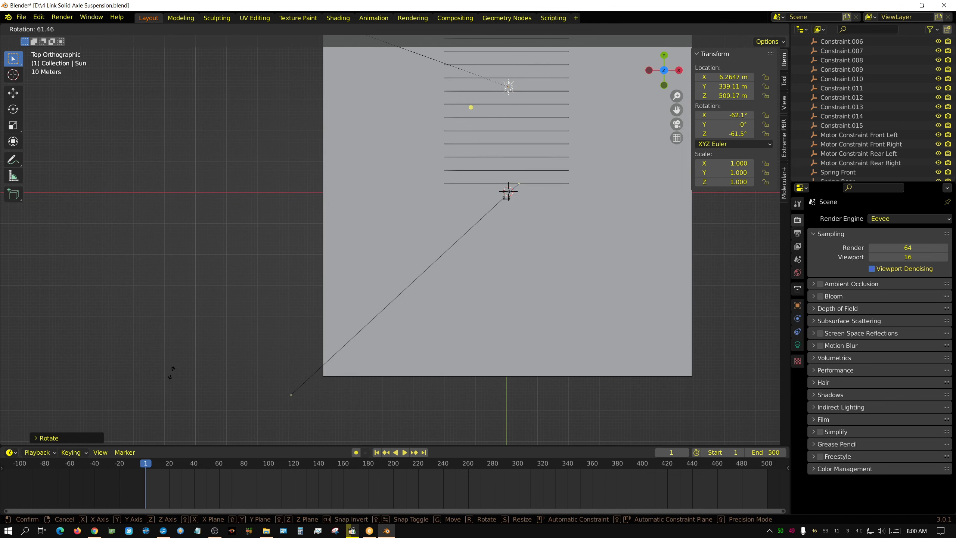
pyautogui.click(172, 373)
# Return to the camera view and set the world background strength to 0.05
pyautogui.press('KP_0')
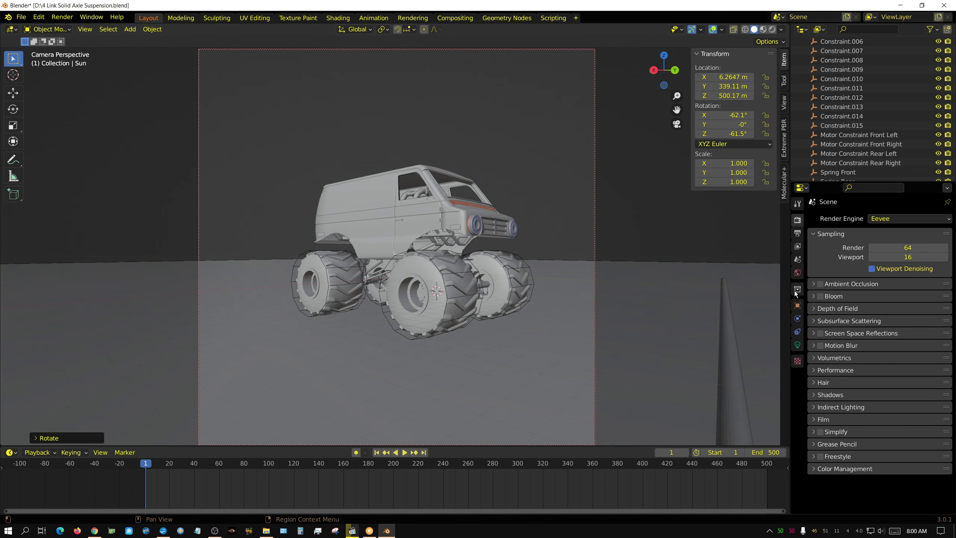
pyautogui.click(798, 273)
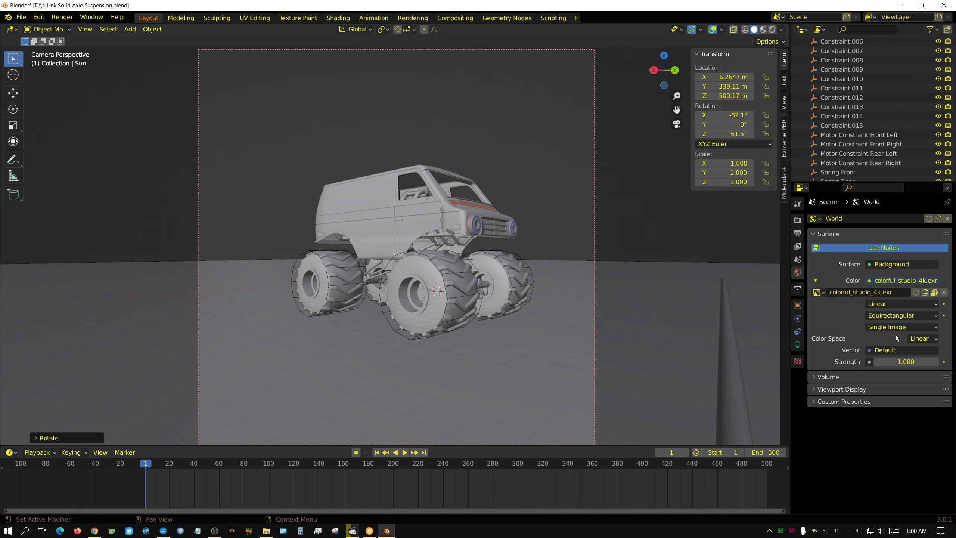
pyautogui.click(917, 362)
pyautogui.press('BackSpace')
pyautogui.write('.')
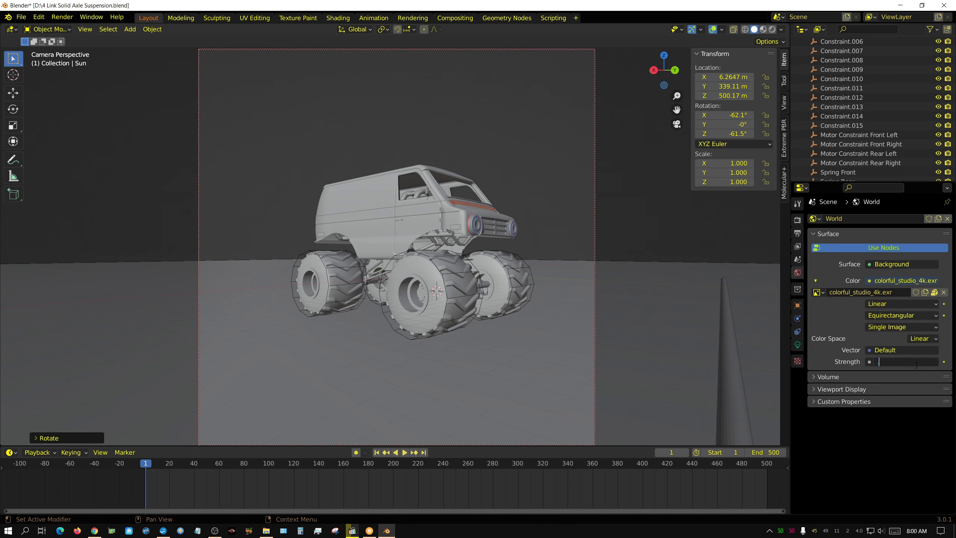
pyautogui.write('05')
pyautogui.press('Return')
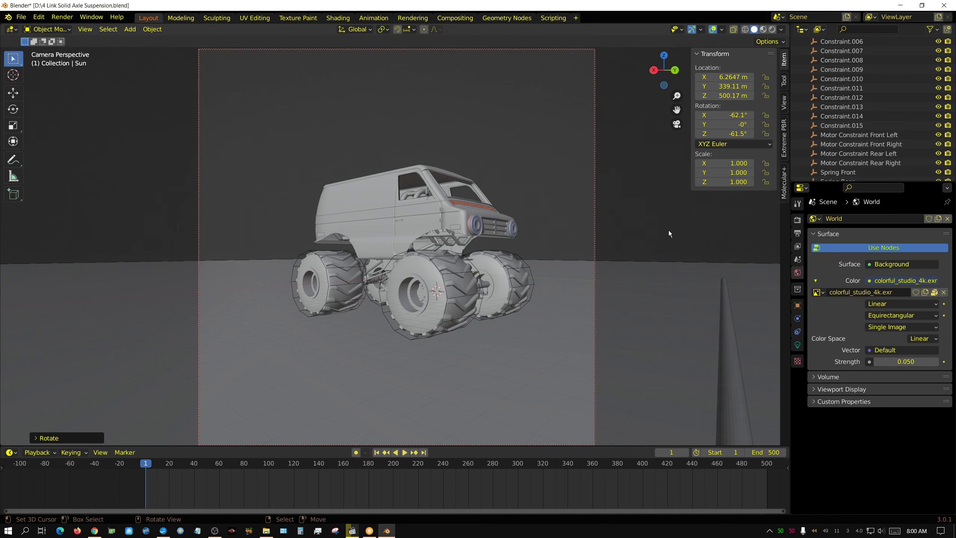
# Show the viewport in rendered shading and set the sun light's strength to 5
pyautogui.click(773, 29)
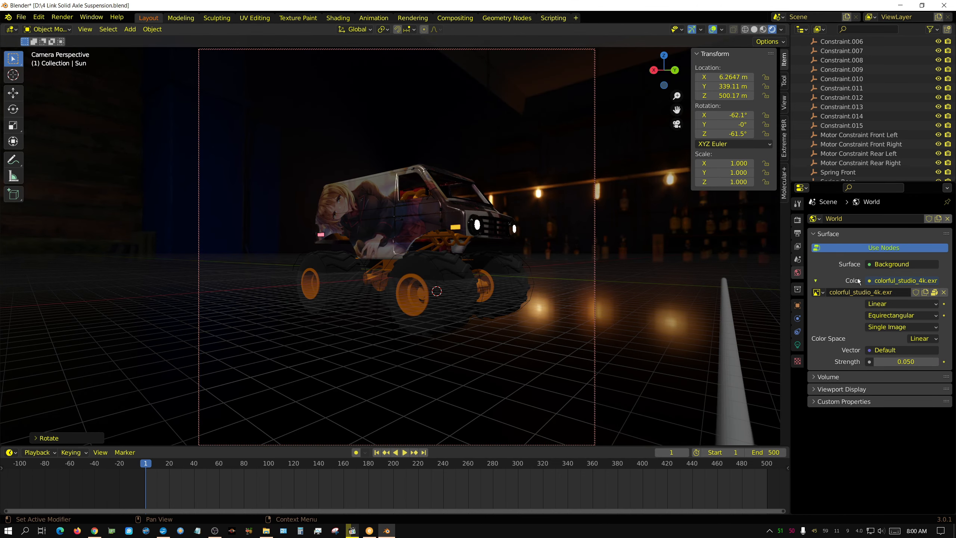
pyautogui.scroll(-1, 856, 153)
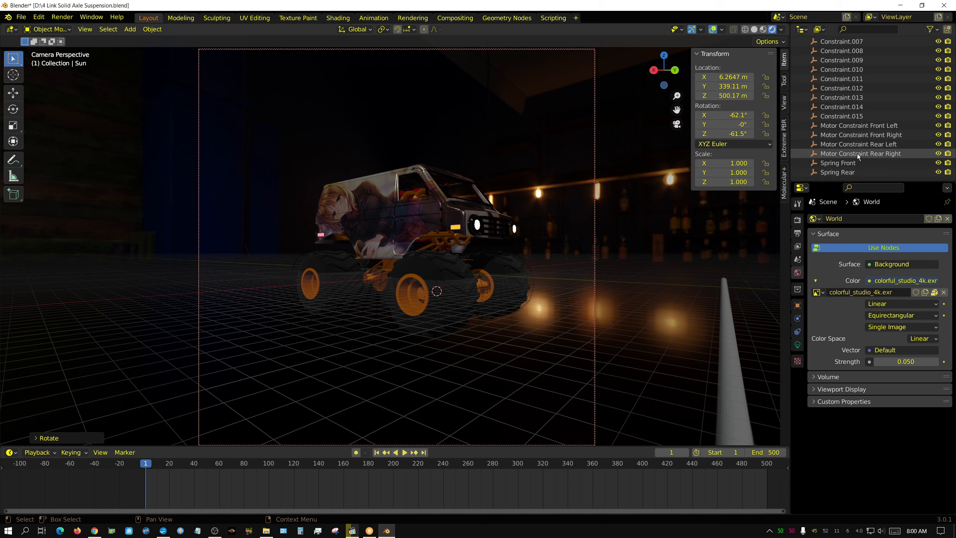
pyautogui.scroll(8, 858, 154)
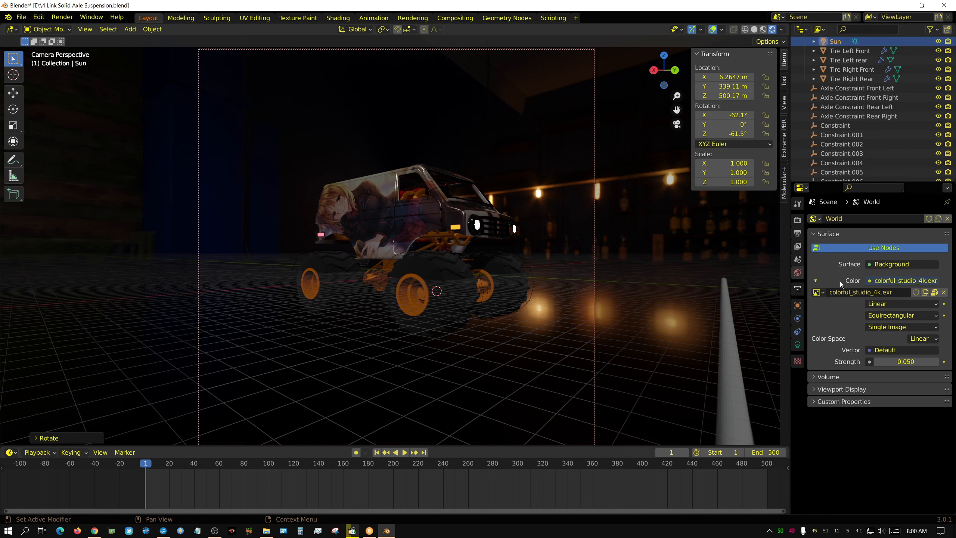
pyautogui.click(797, 345)
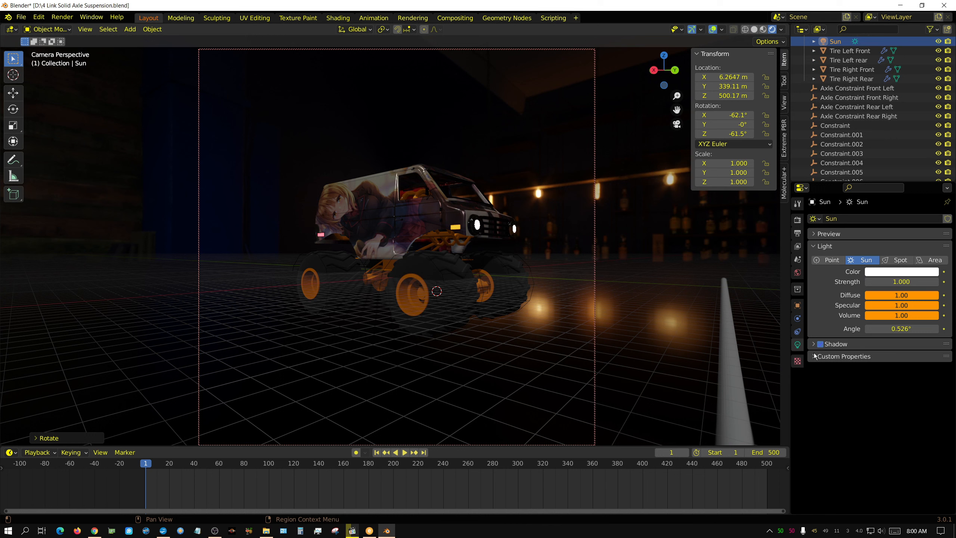
pyautogui.click(896, 281)
pyautogui.write('5')
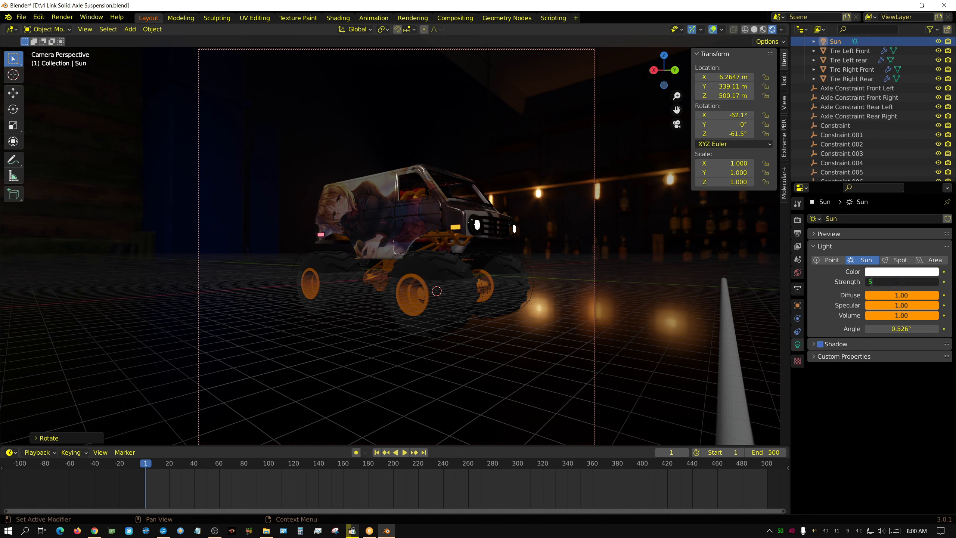
pyautogui.press('Return')
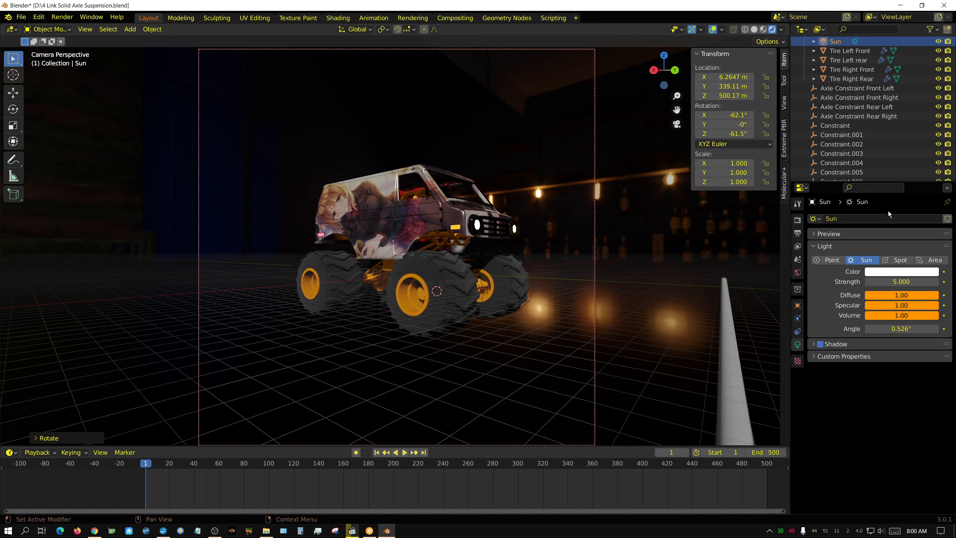
# Raise the ground plane material's roughness to about 0.28
pyautogui.click(696, 319)
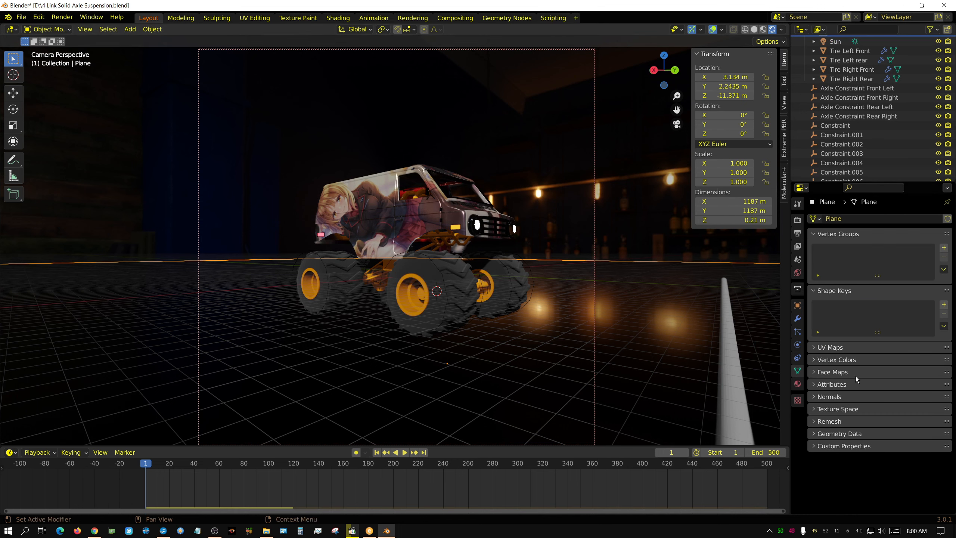
pyautogui.click(798, 385)
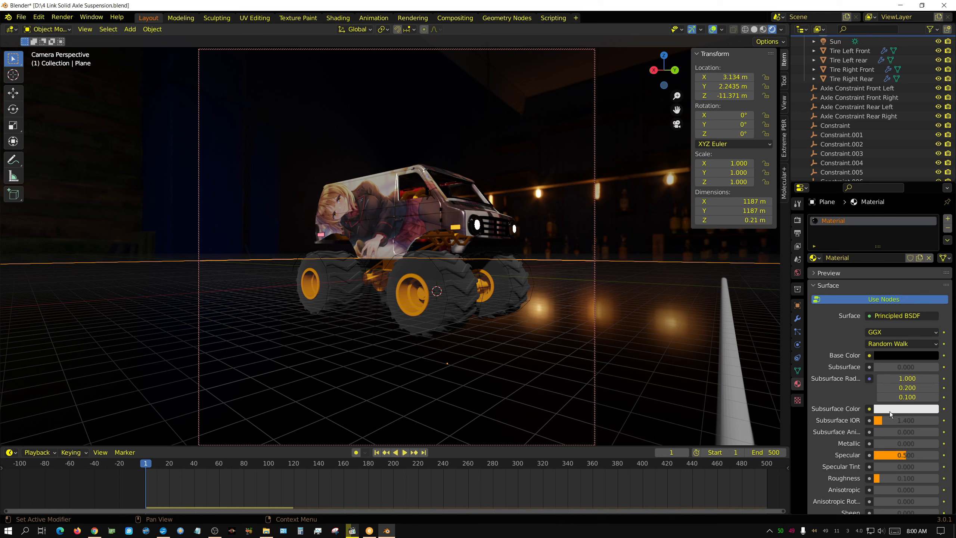
pyautogui.moveTo(891, 478); pyautogui.dragTo(902, 479)
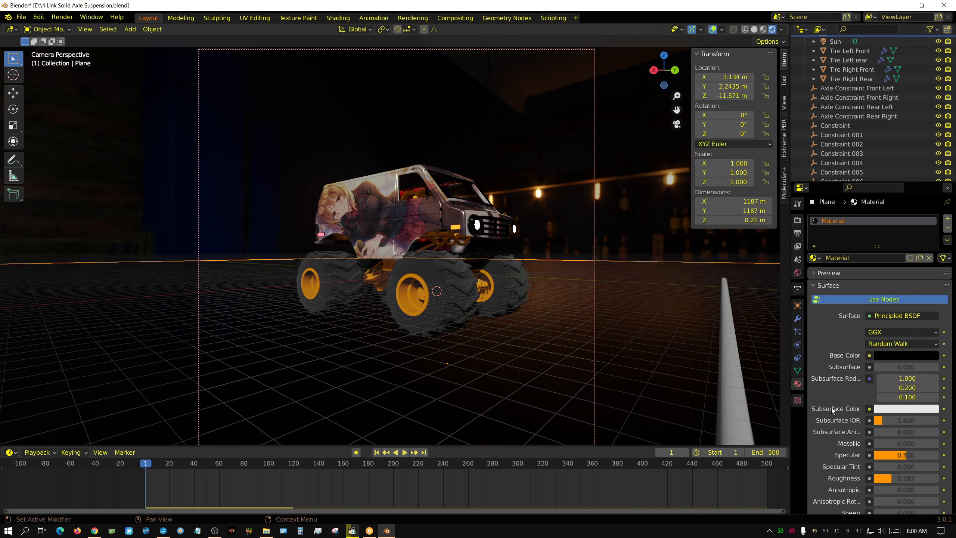
# Enable Screen Space Reflections and set shadows to 1024 px cube size, 2048 px cascade size and High Bit Depth
pyautogui.click(798, 220)
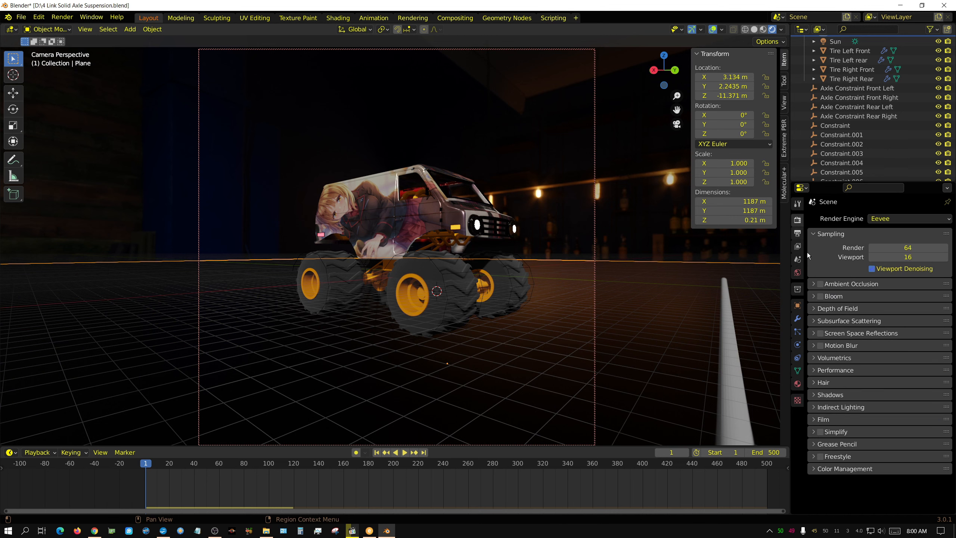
pyautogui.click(820, 333)
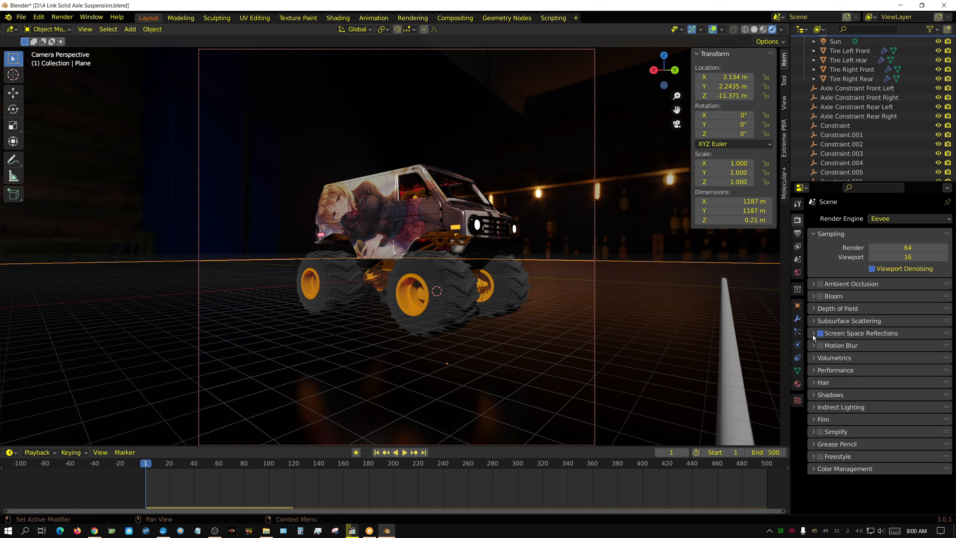
pyautogui.click(812, 396)
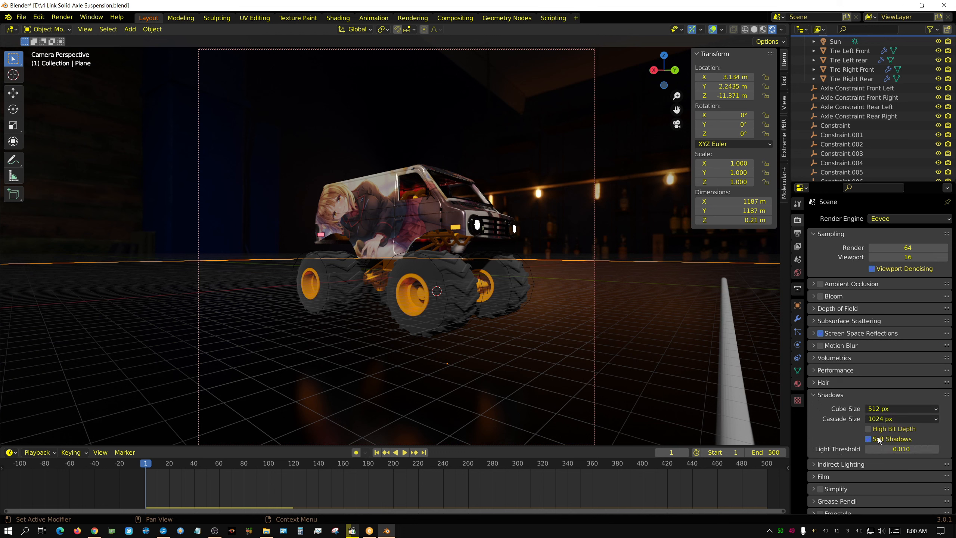
pyautogui.click(887, 411)
pyautogui.click(867, 455)
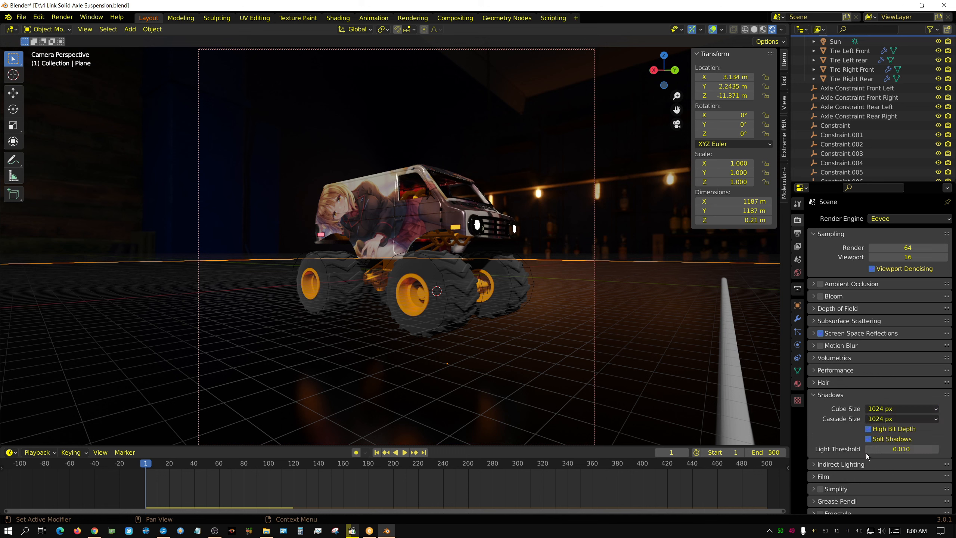
pyautogui.click(888, 419)
pyautogui.click(852, 479)
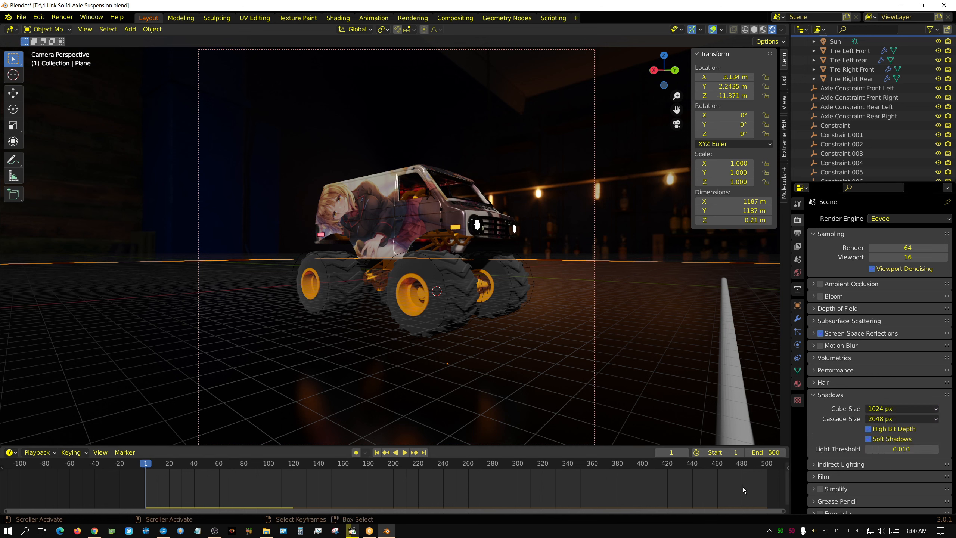
# Play the truck simulation in the rendered camera view, stop it and return to frame 1
pyautogui.click(406, 453)
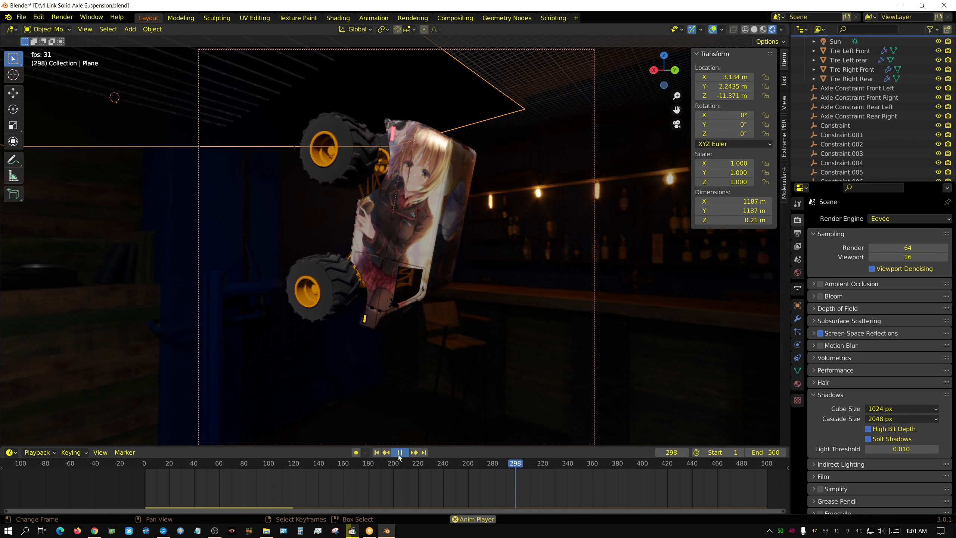
pyautogui.click(400, 452)
pyautogui.click(376, 453)
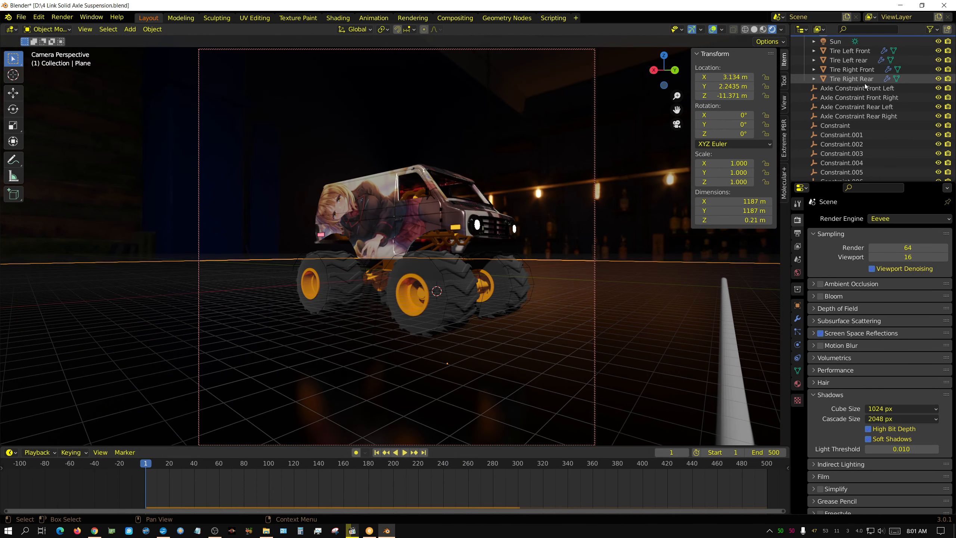
# Select the Camera object in the scene's object list in place of the ground plane
pyautogui.scroll(7, 865, 84)
pyautogui.scroll(-5, 858, 94)
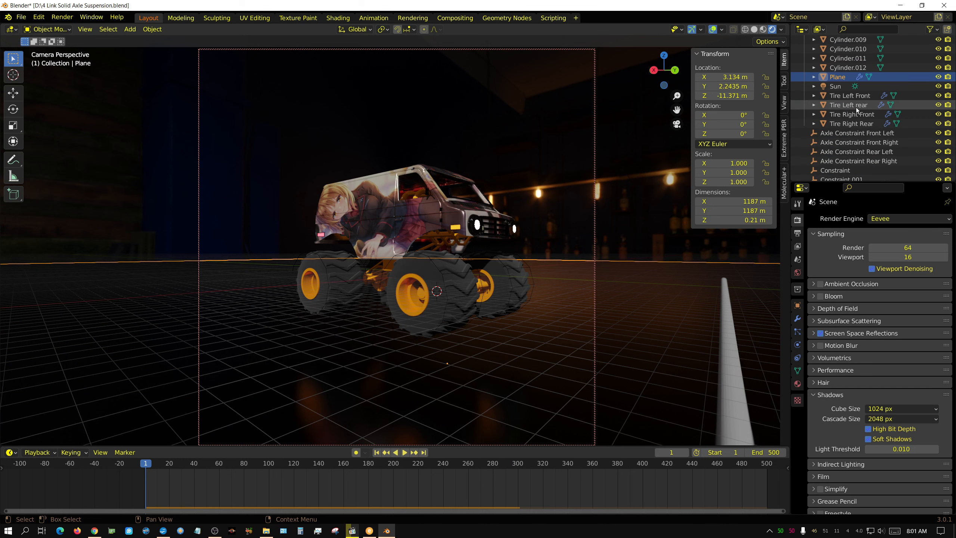
pyautogui.scroll(5, 857, 114)
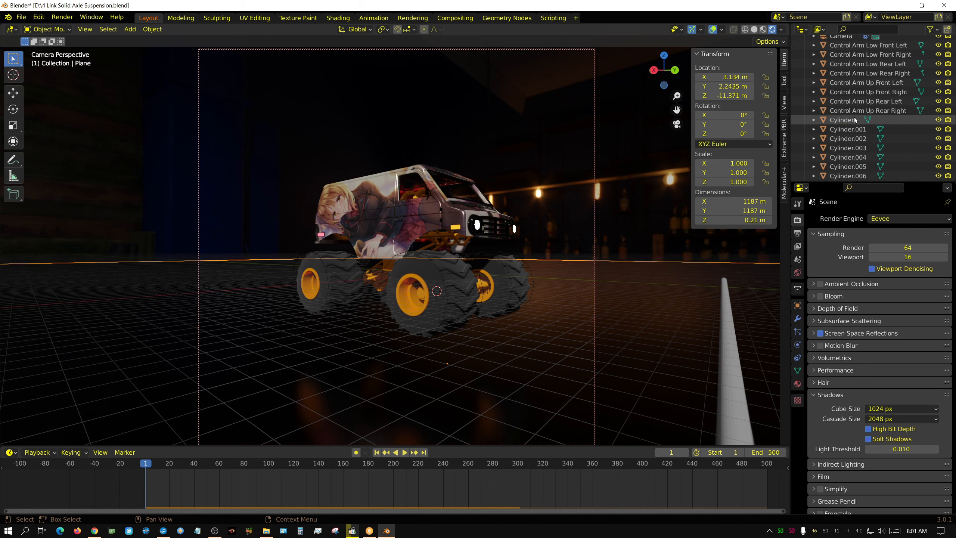
pyautogui.scroll(3, 859, 129)
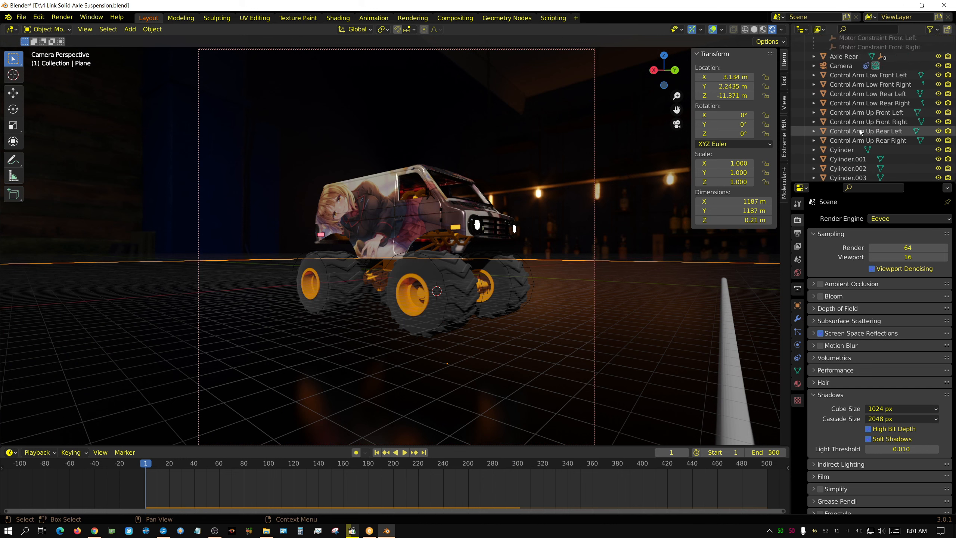
pyautogui.click(840, 65)
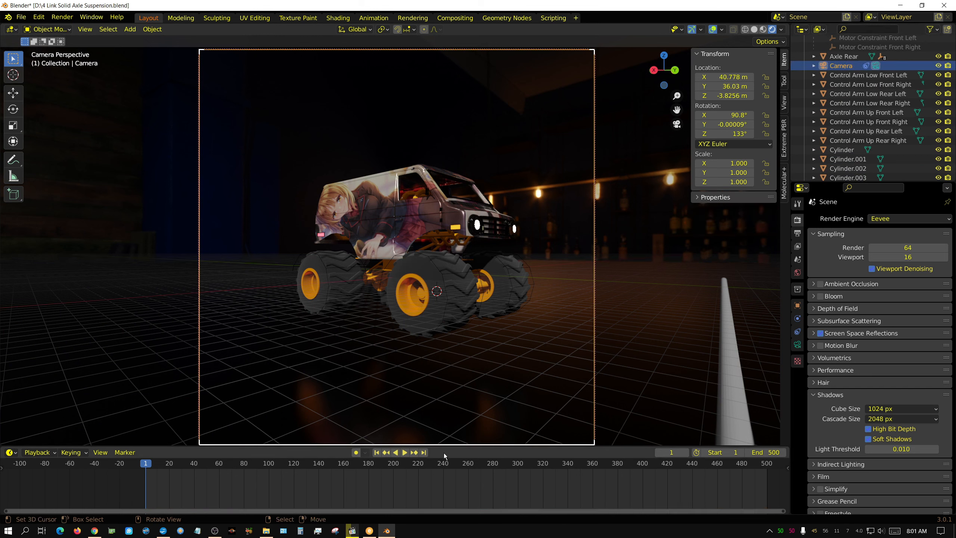
# Play the truck simulation through the camera to about frame 370, return to frame 1 and replay it
pyautogui.click(405, 453)
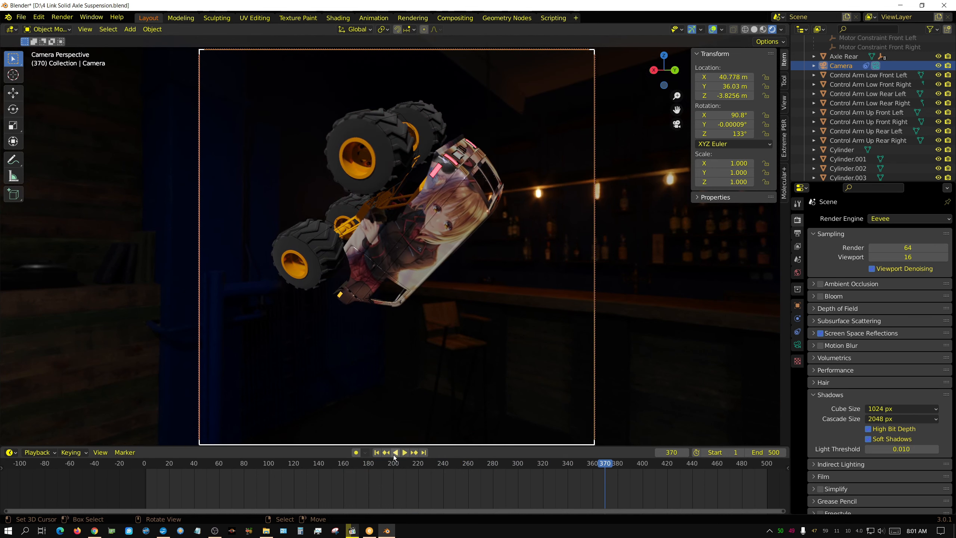
pyautogui.click(376, 453)
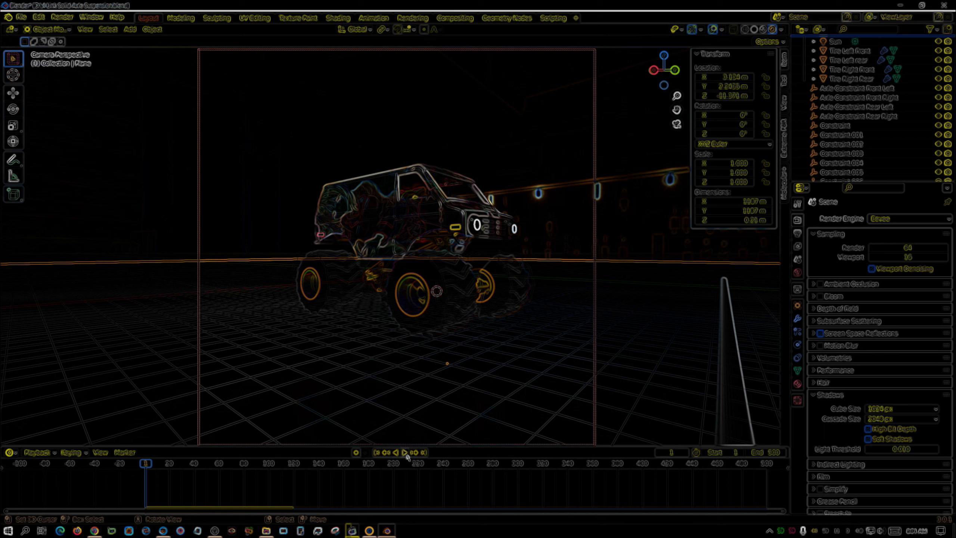
pyautogui.click(404, 452)
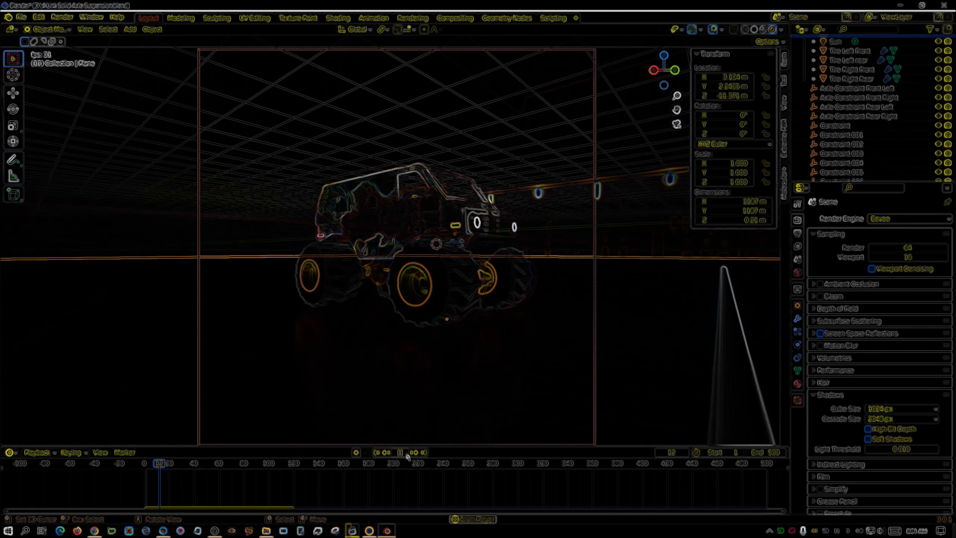